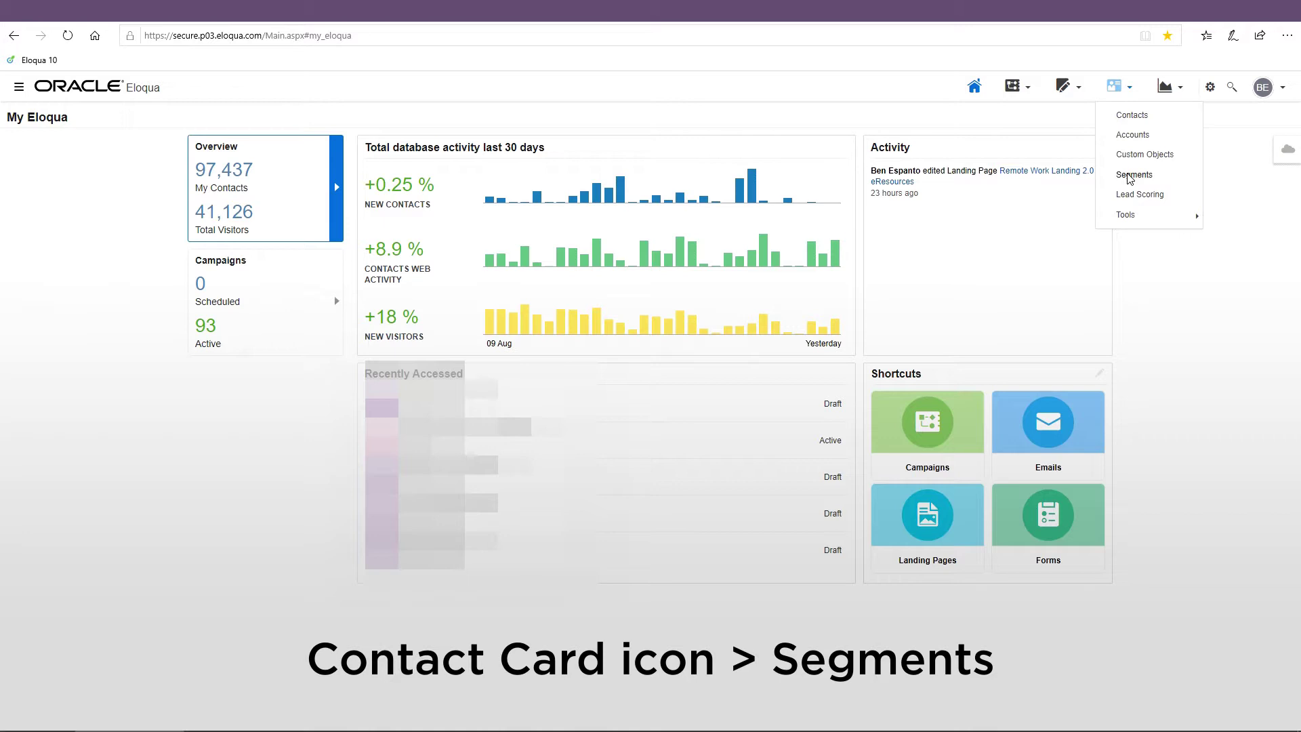
Step: Create a new segment from the Blank Segment template and name it "Name the Segment"
left_click(1130, 176)
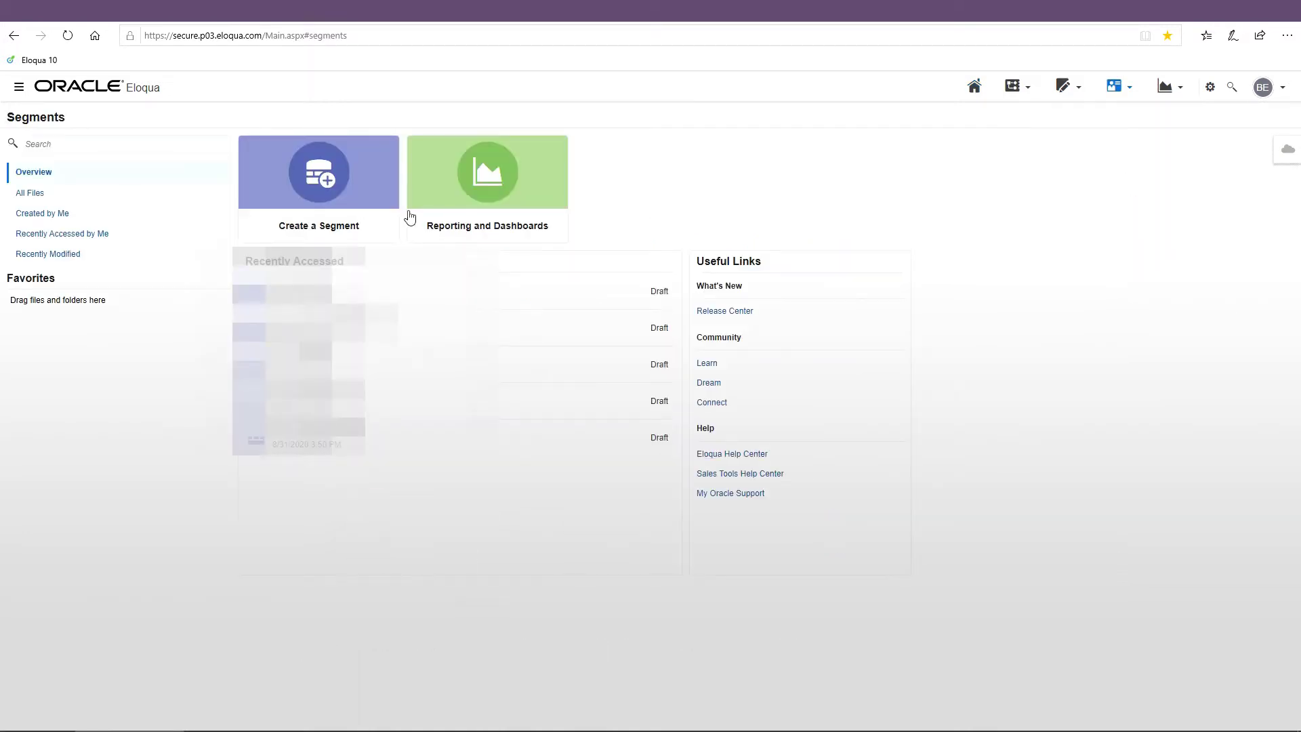
left_click(320, 199)
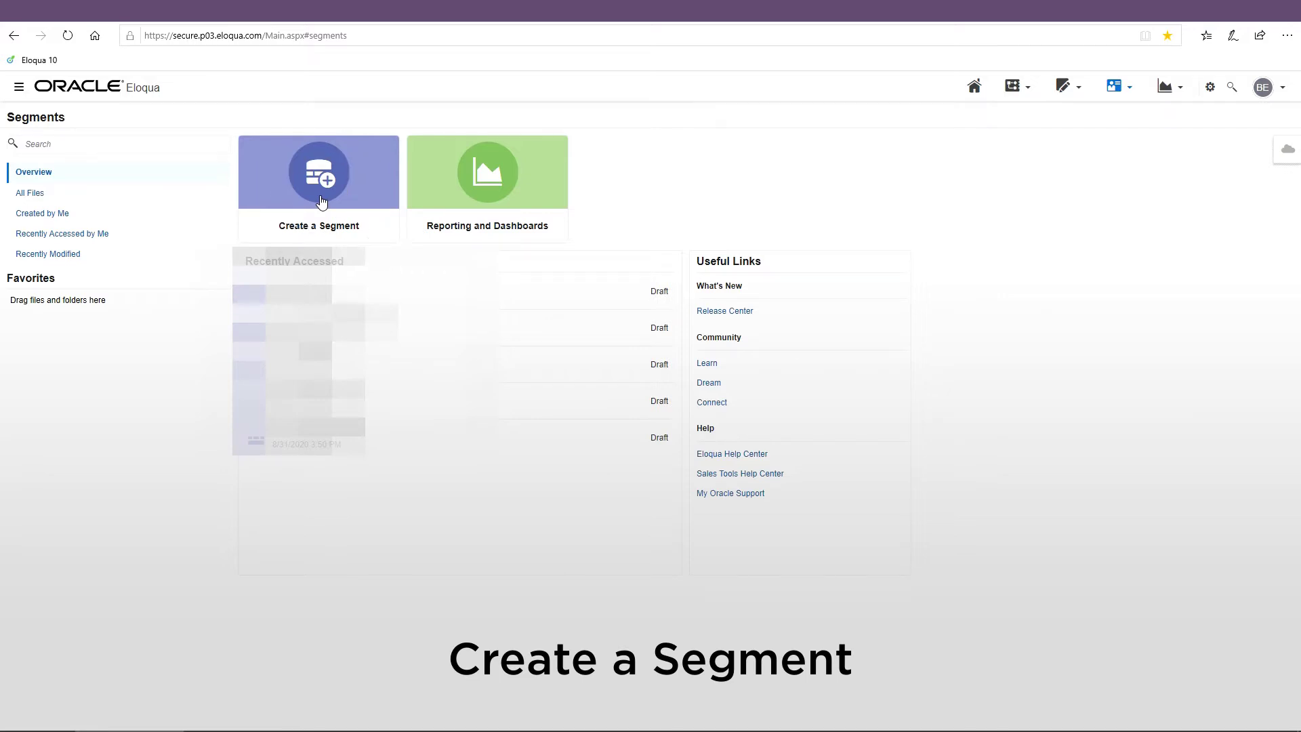
left_click(313, 225)
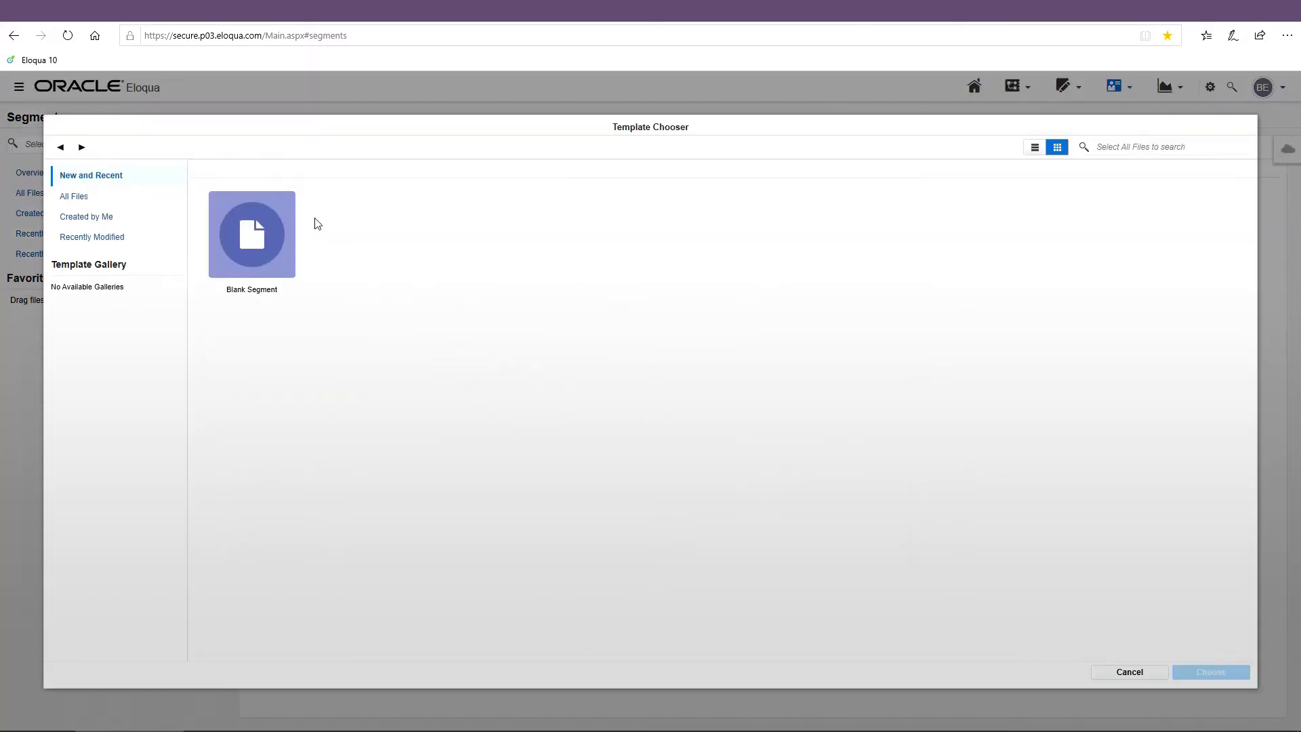
left_click(254, 248)
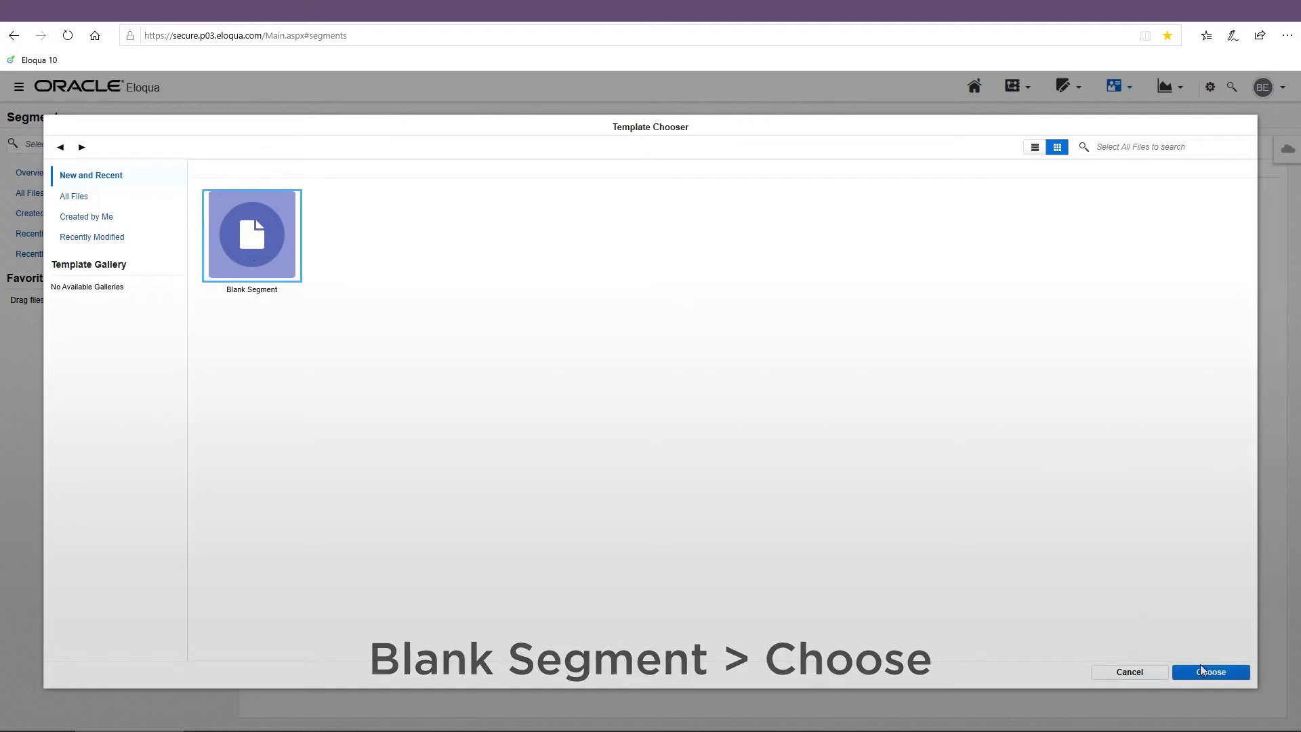
left_click(1211, 673)
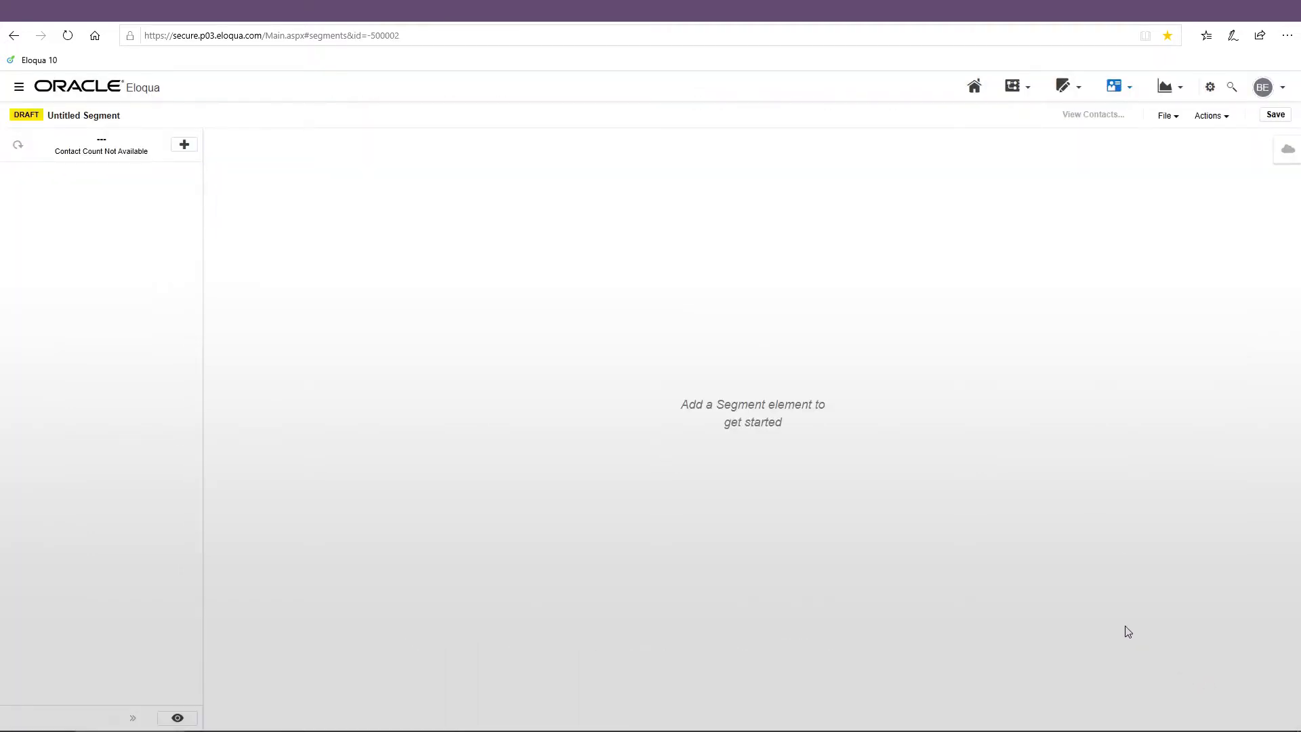
double_click(113, 119)
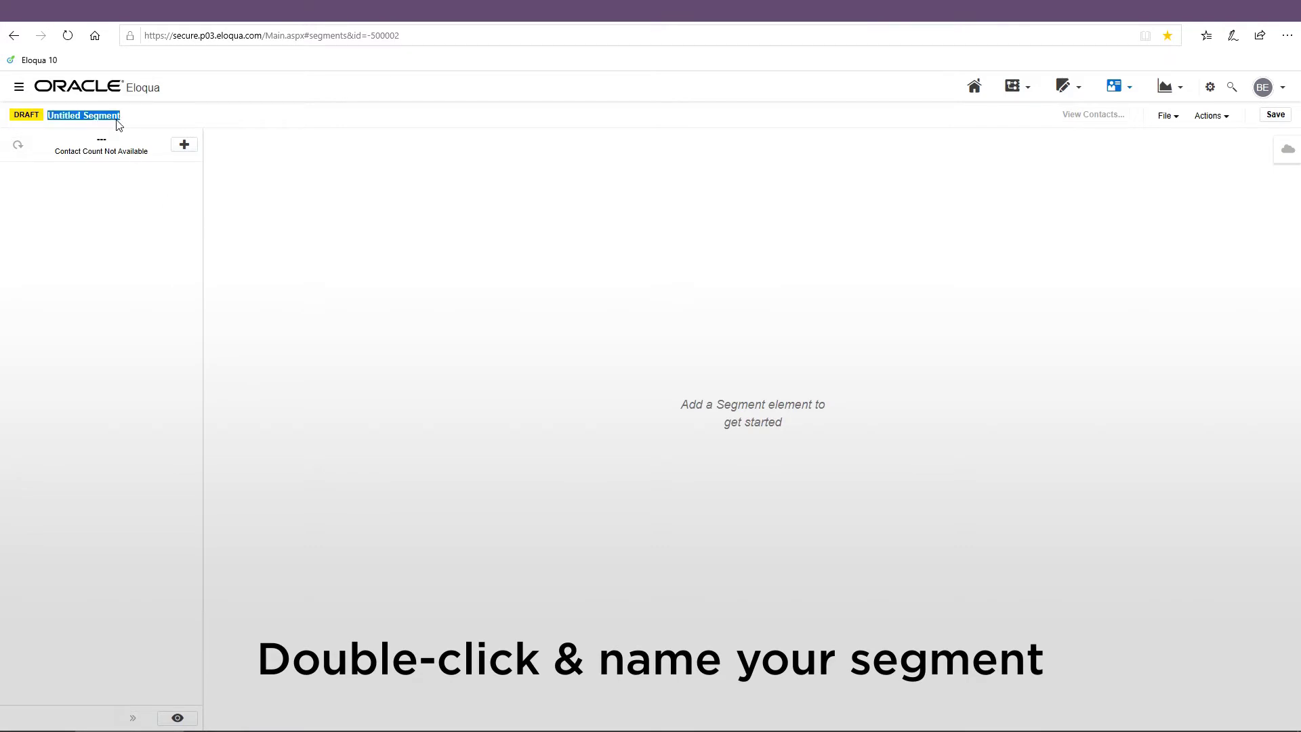
type("Name th")
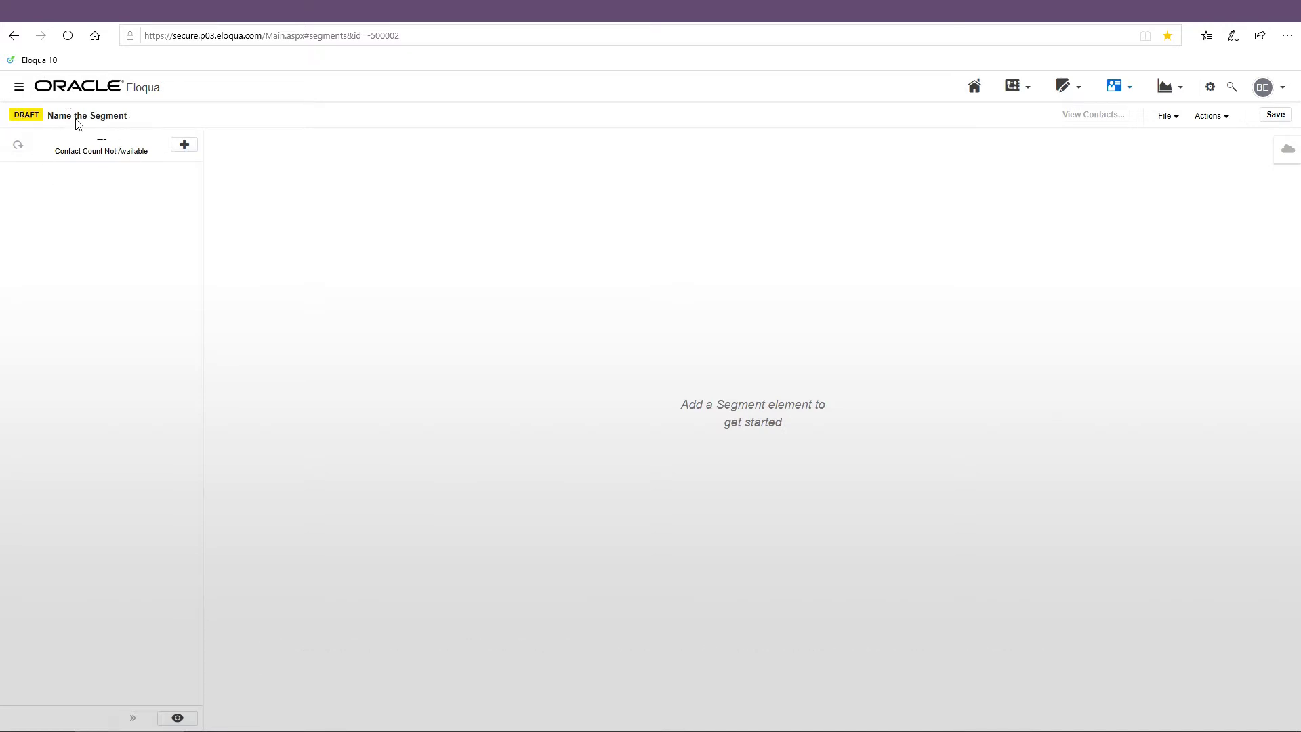
Step: Add a Filter Criteria element to the segment and place a Compare Contact Fields criterion in it
left_click(186, 149)
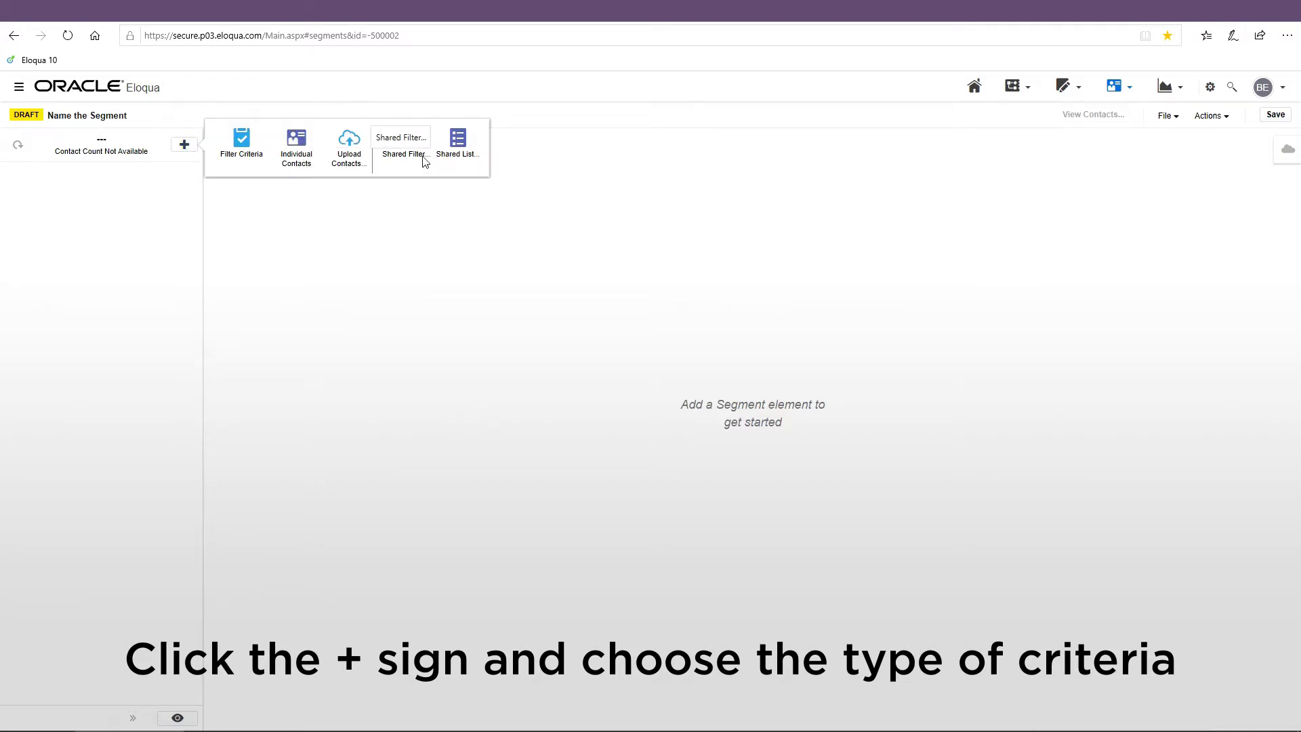
left_click(243, 142)
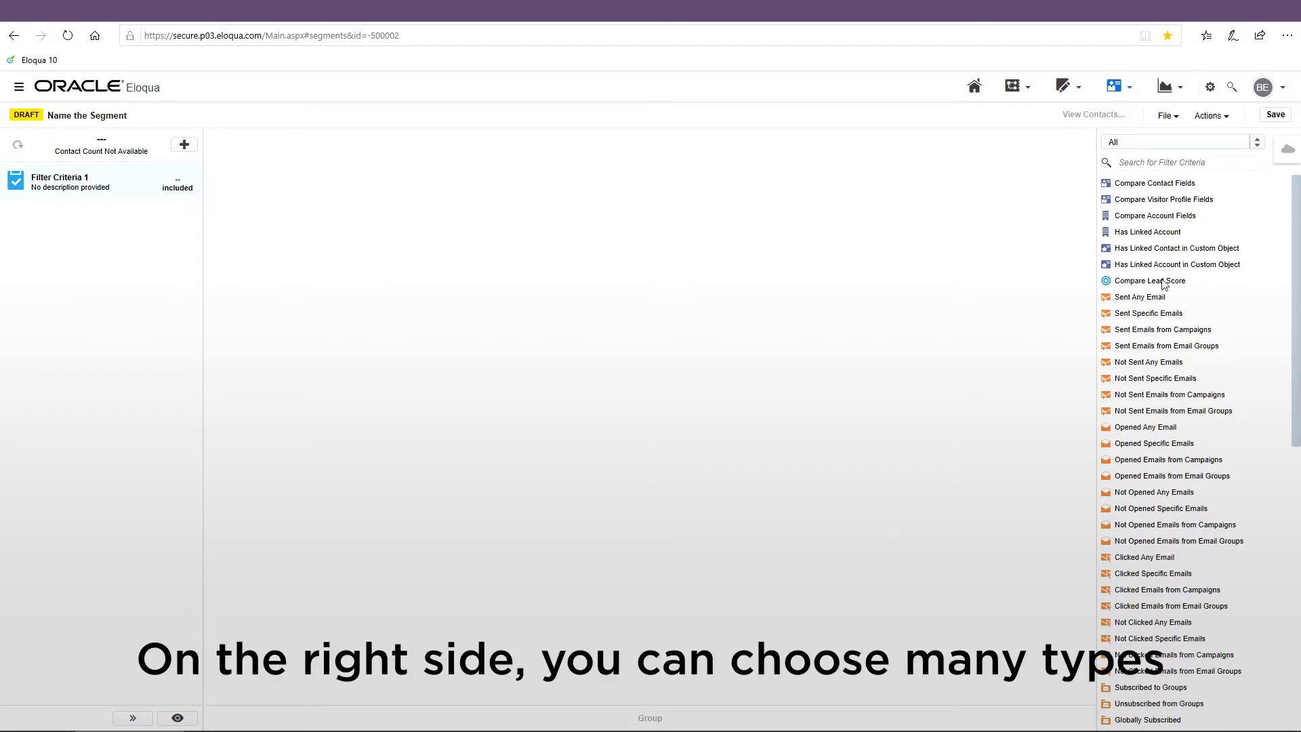
scroll(1161, 375, "down", 10)
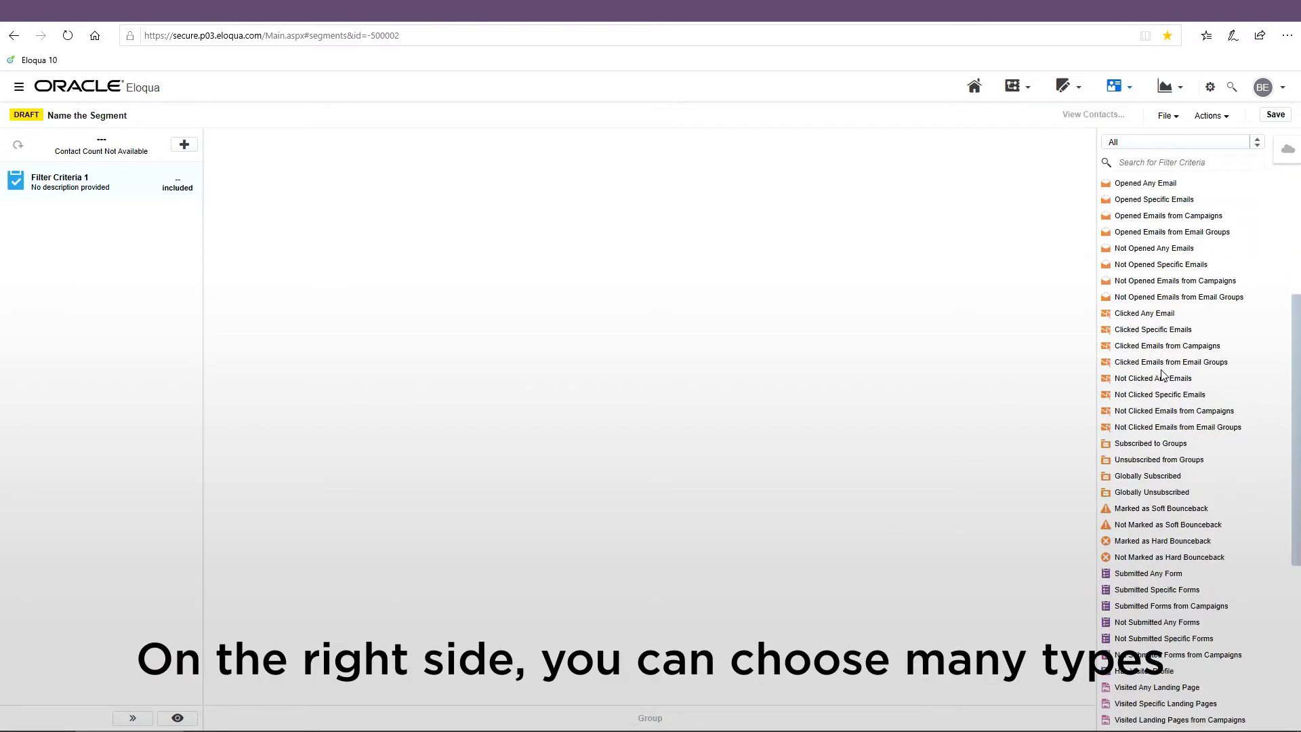
scroll(1162, 374, "up", 10)
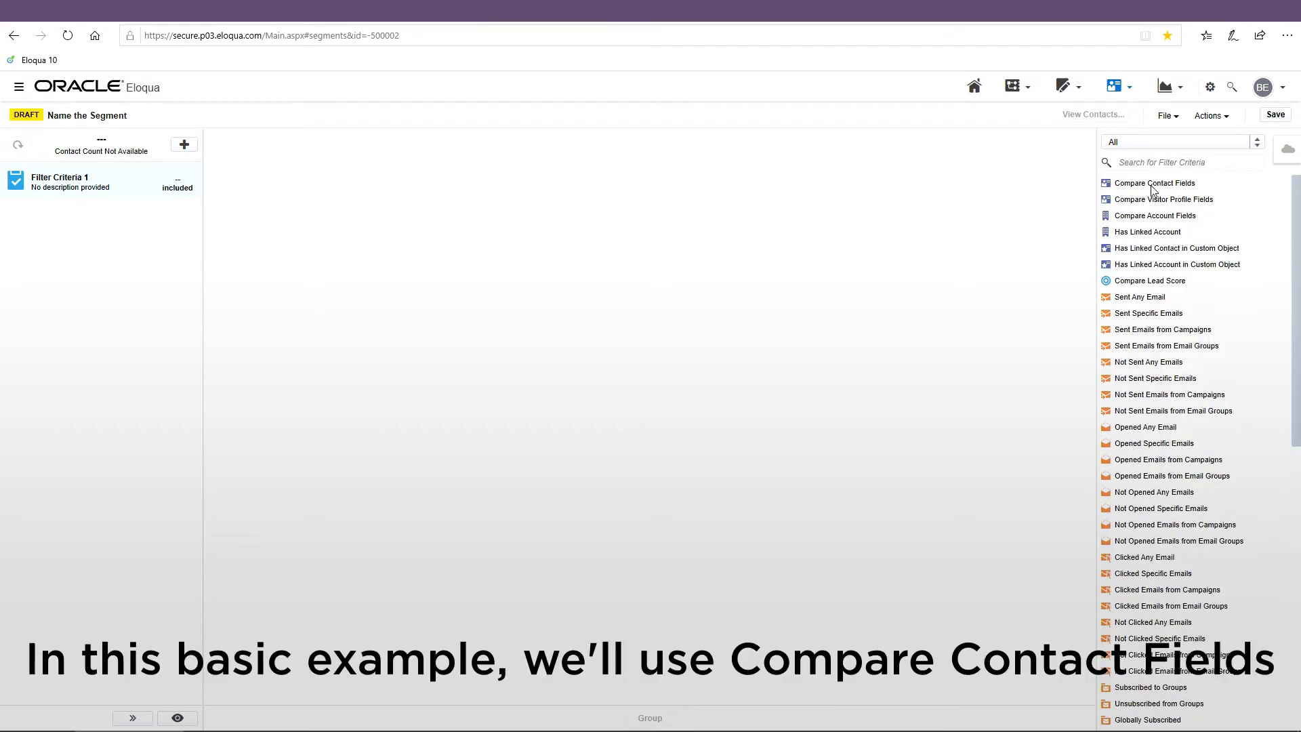
left_click_drag(1153, 190, 479, 197)
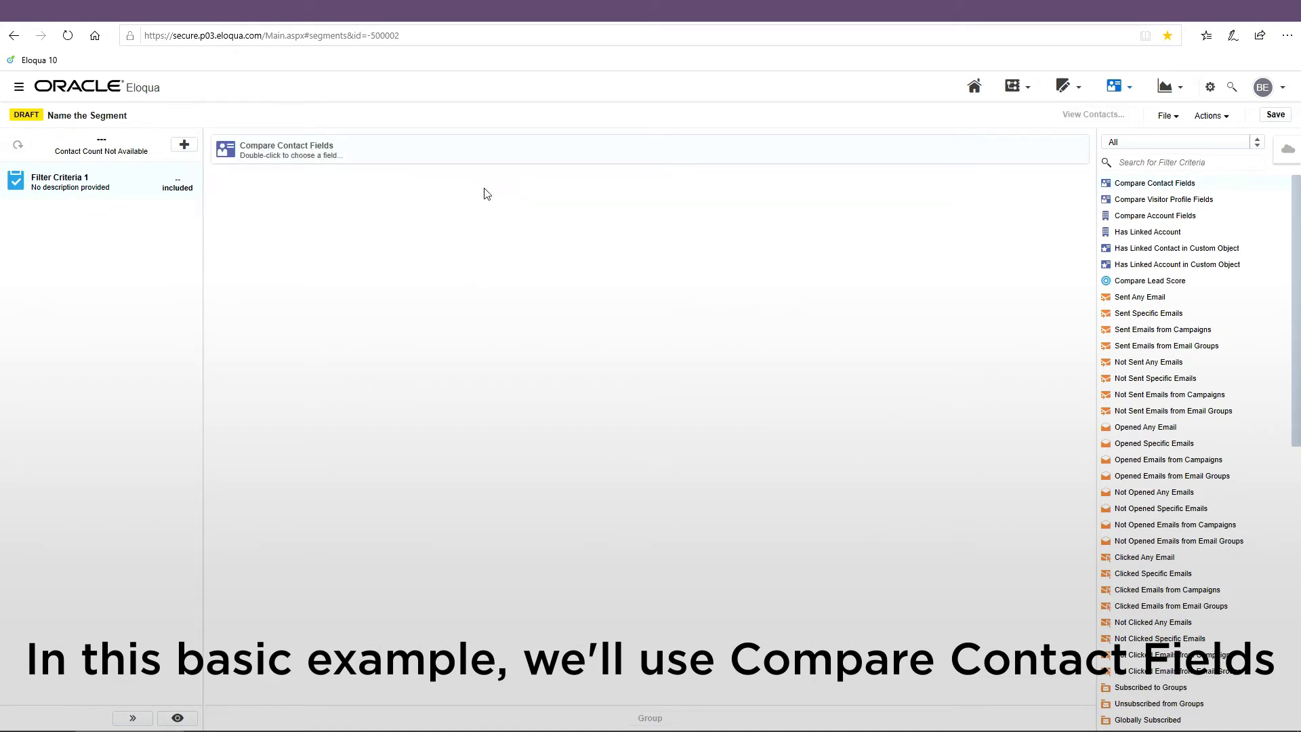
Step: Choose Phone as the contact field for the Compare Contact Fields criterion
double_click(288, 160)
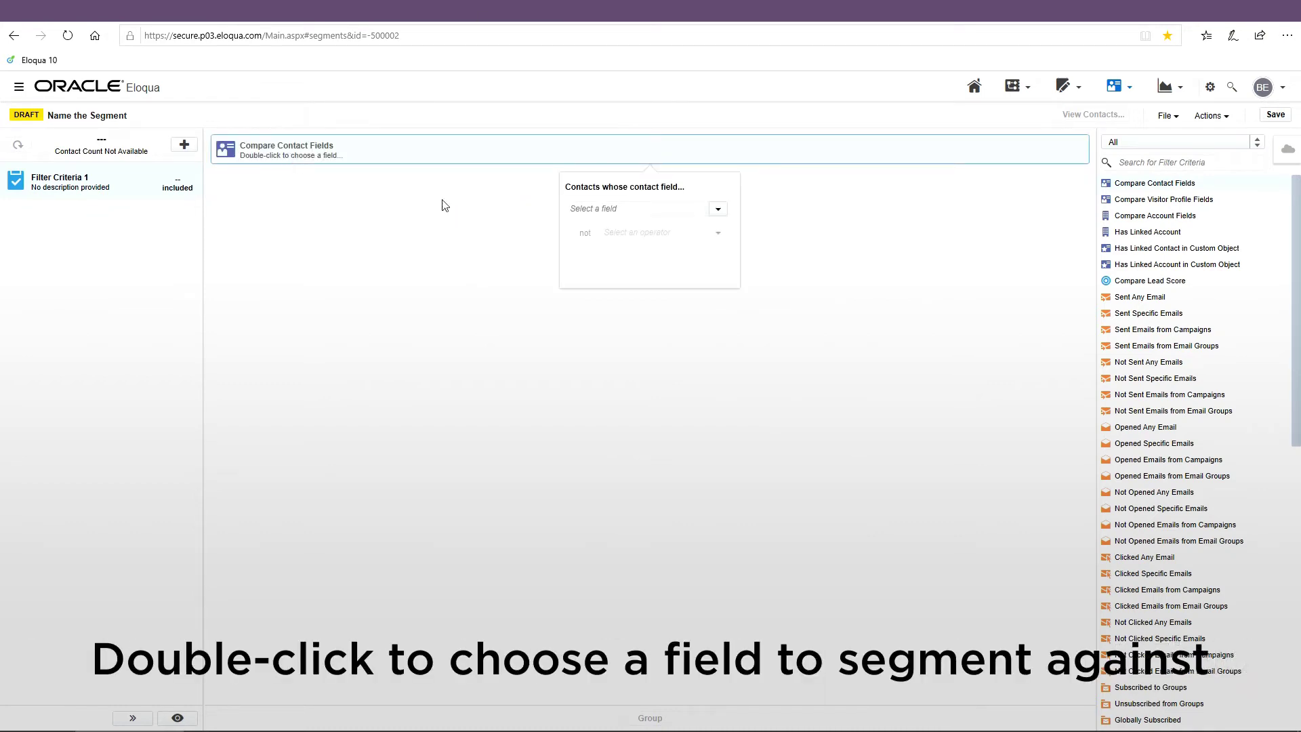
left_click(715, 211)
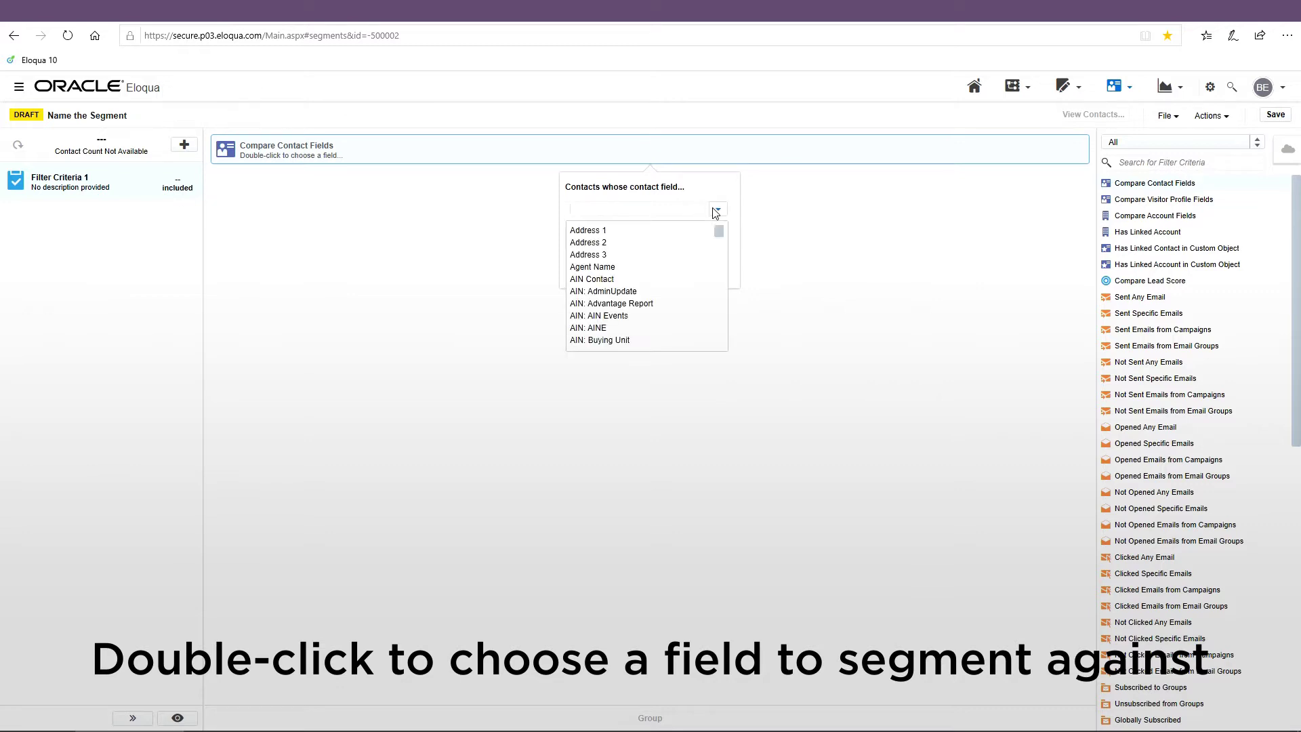
scroll(614, 254, "down", 10)
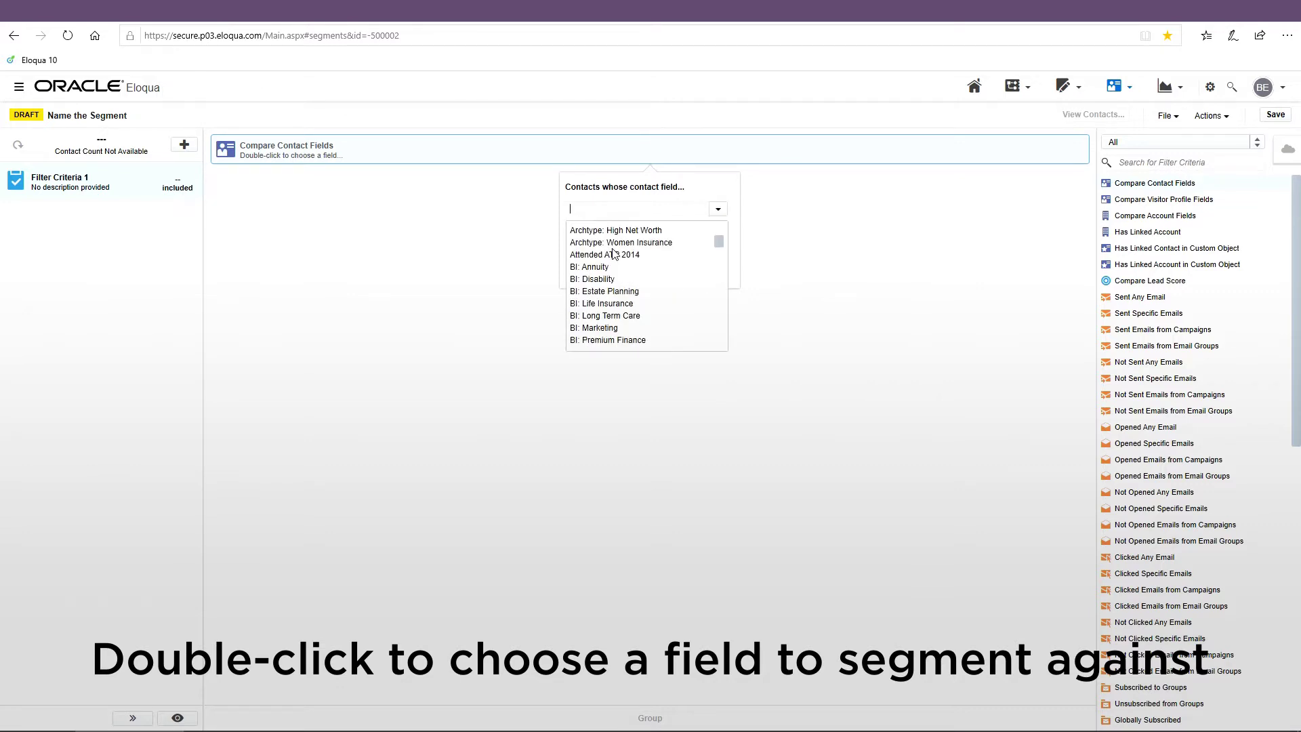
scroll(622, 255, "down", 15)
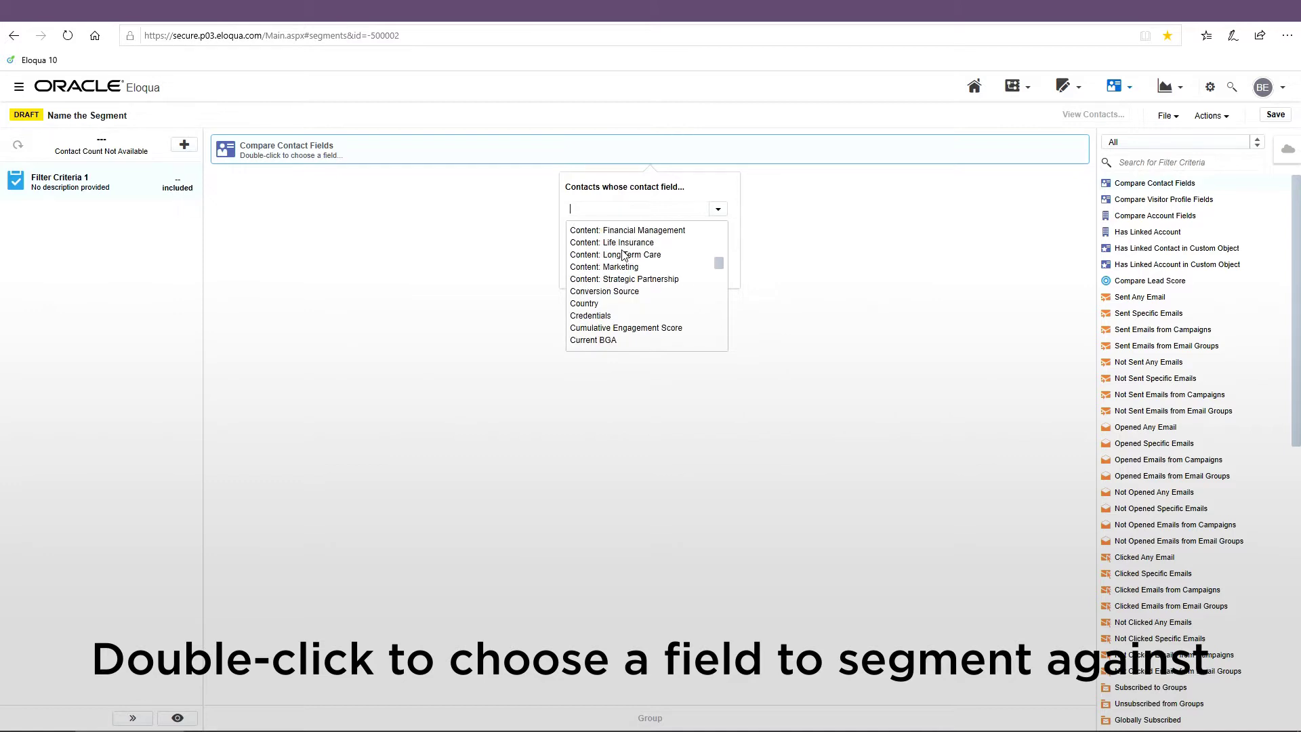
scroll(626, 255, "down", 15)
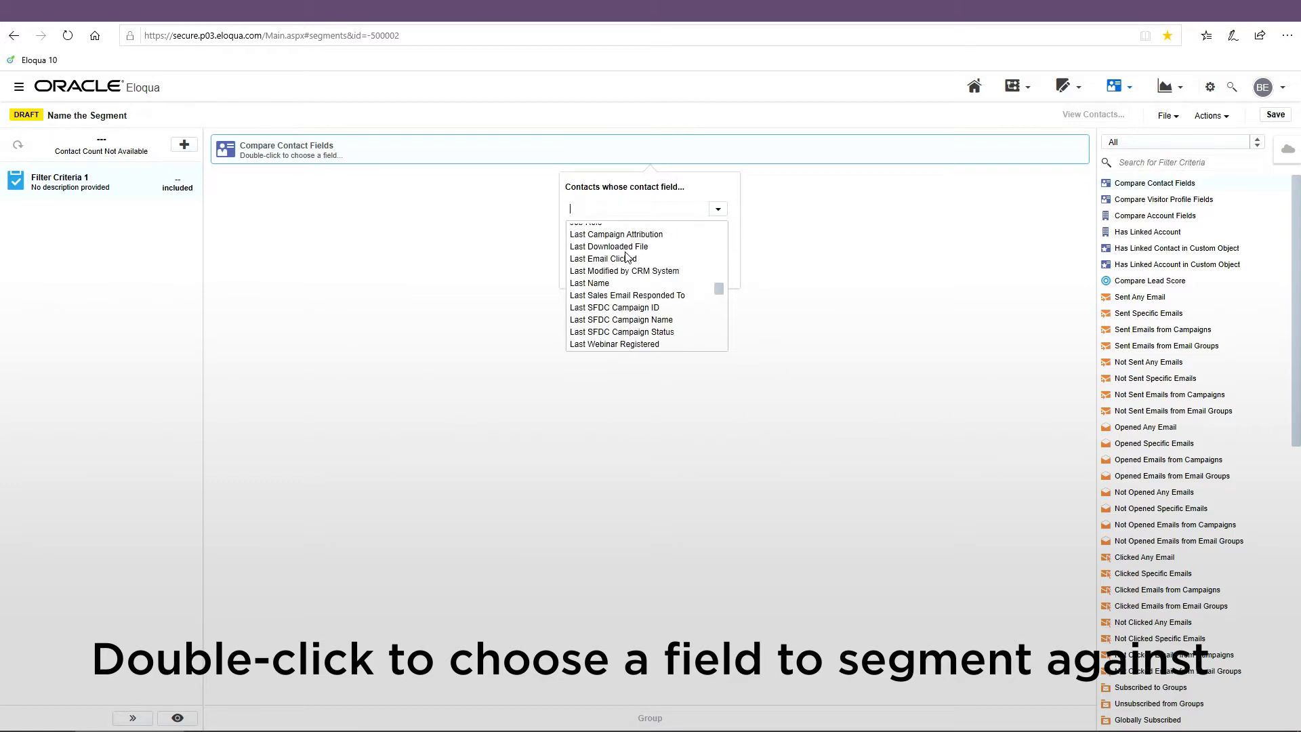
scroll(636, 281, "down", 10)
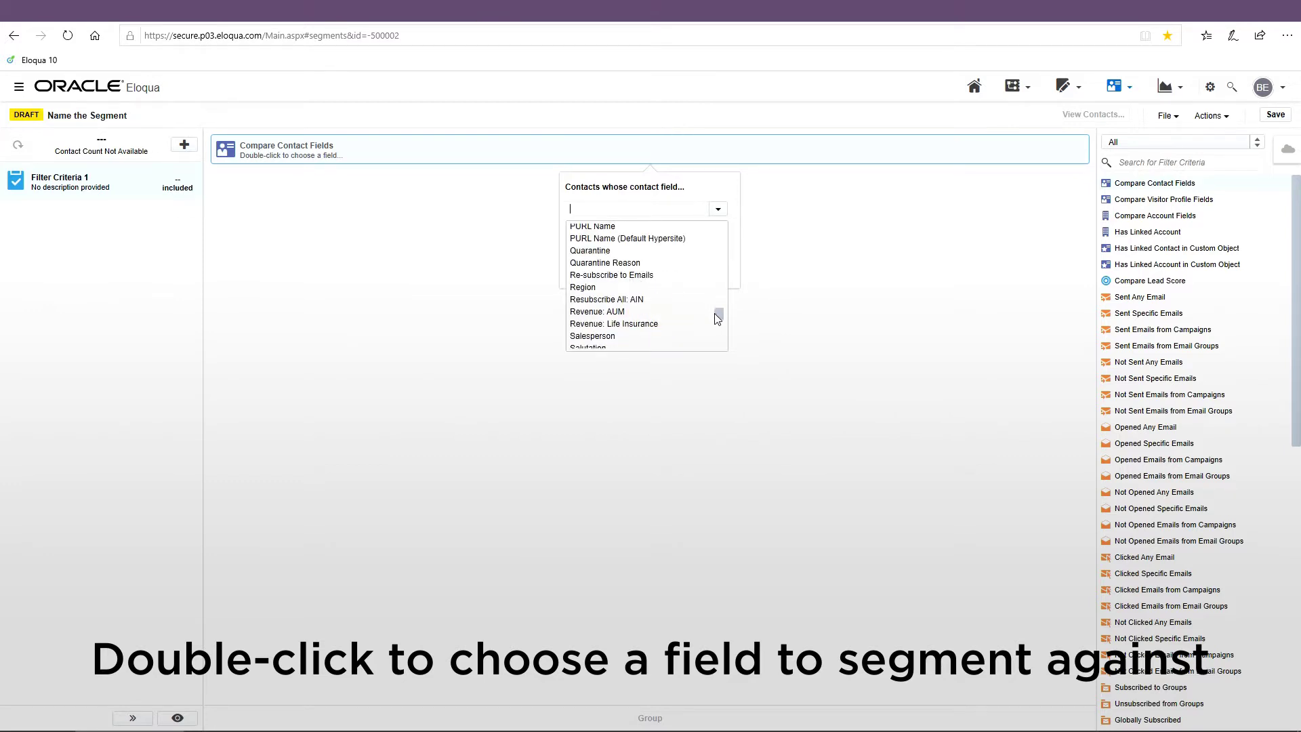
left_click_drag(720, 322, 720, 250)
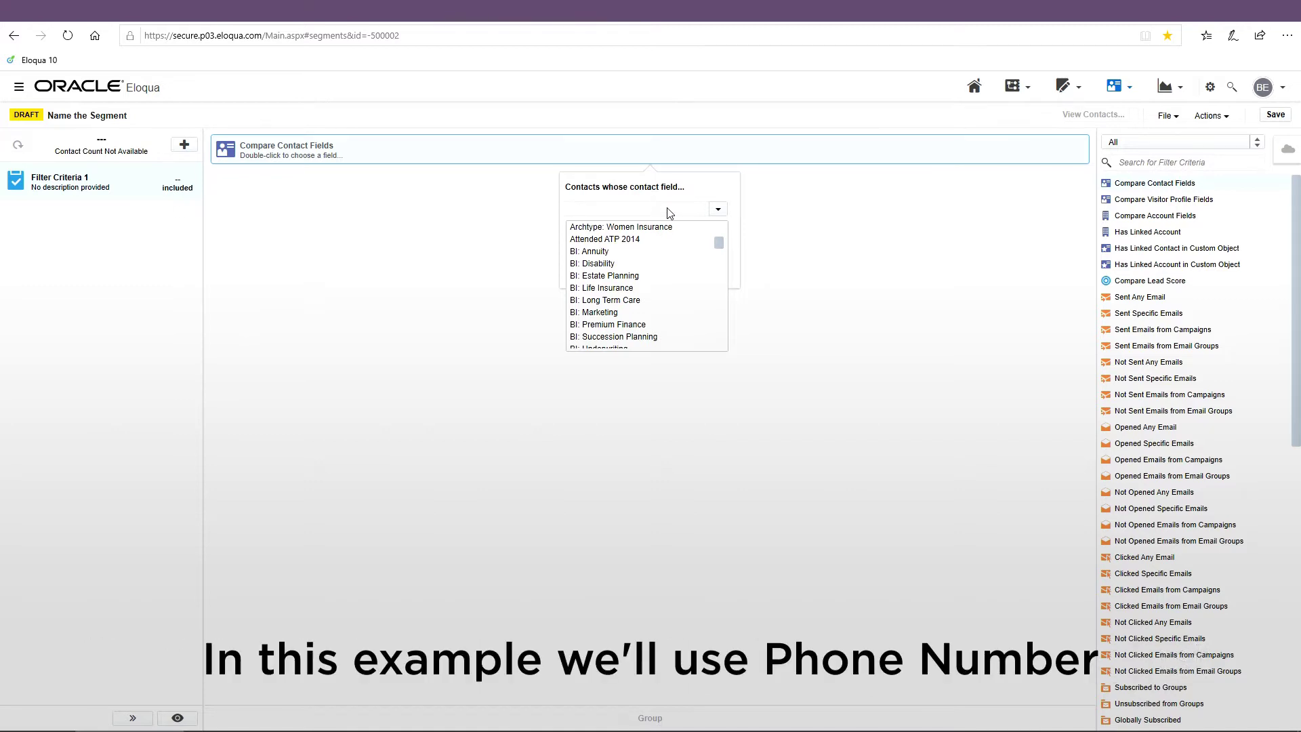
type("ph")
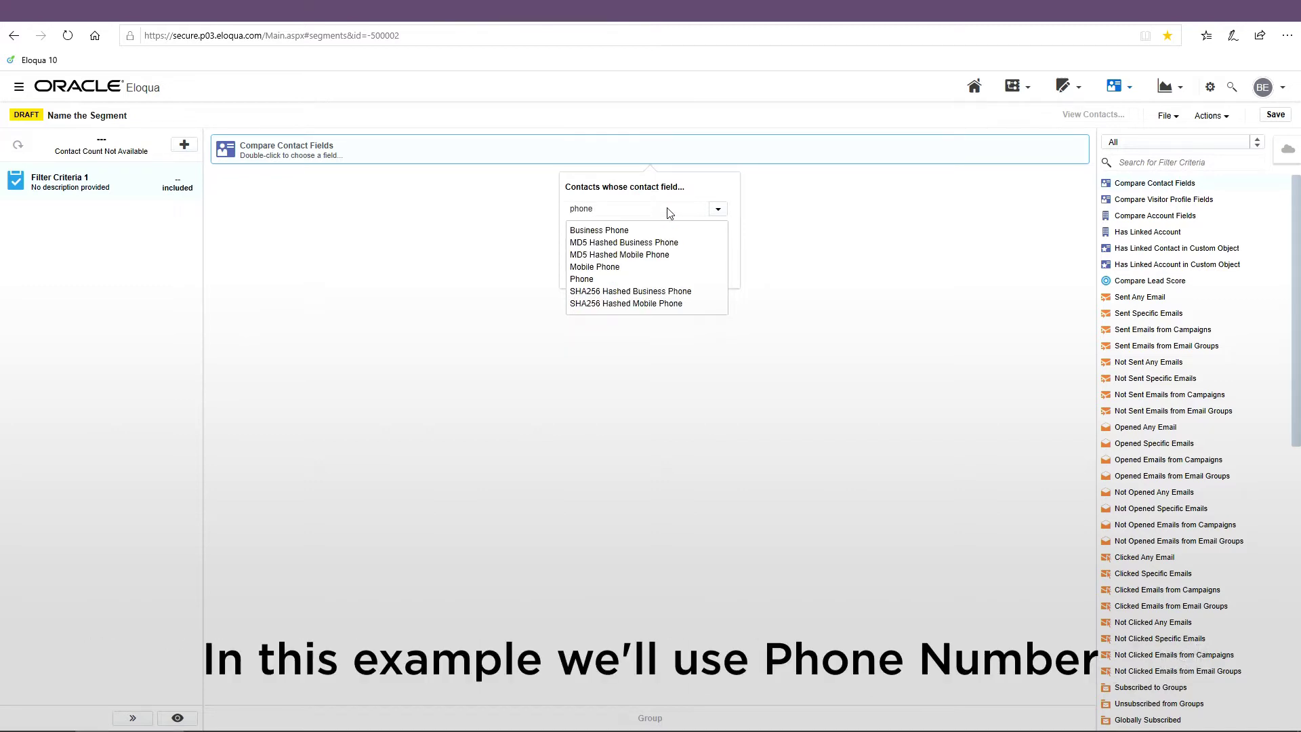
type("one")
left_click(582, 279)
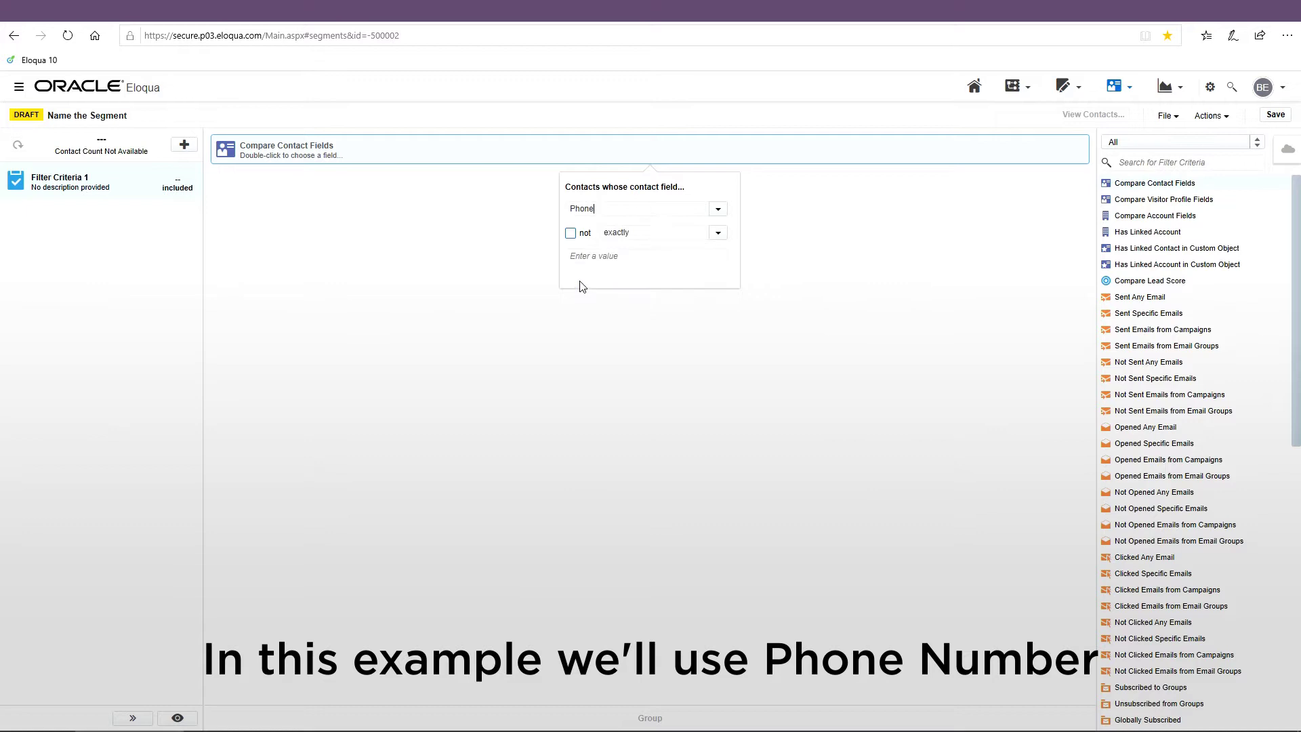
Step: Set the Phone criterion to match values that start with 415
left_click(721, 235)
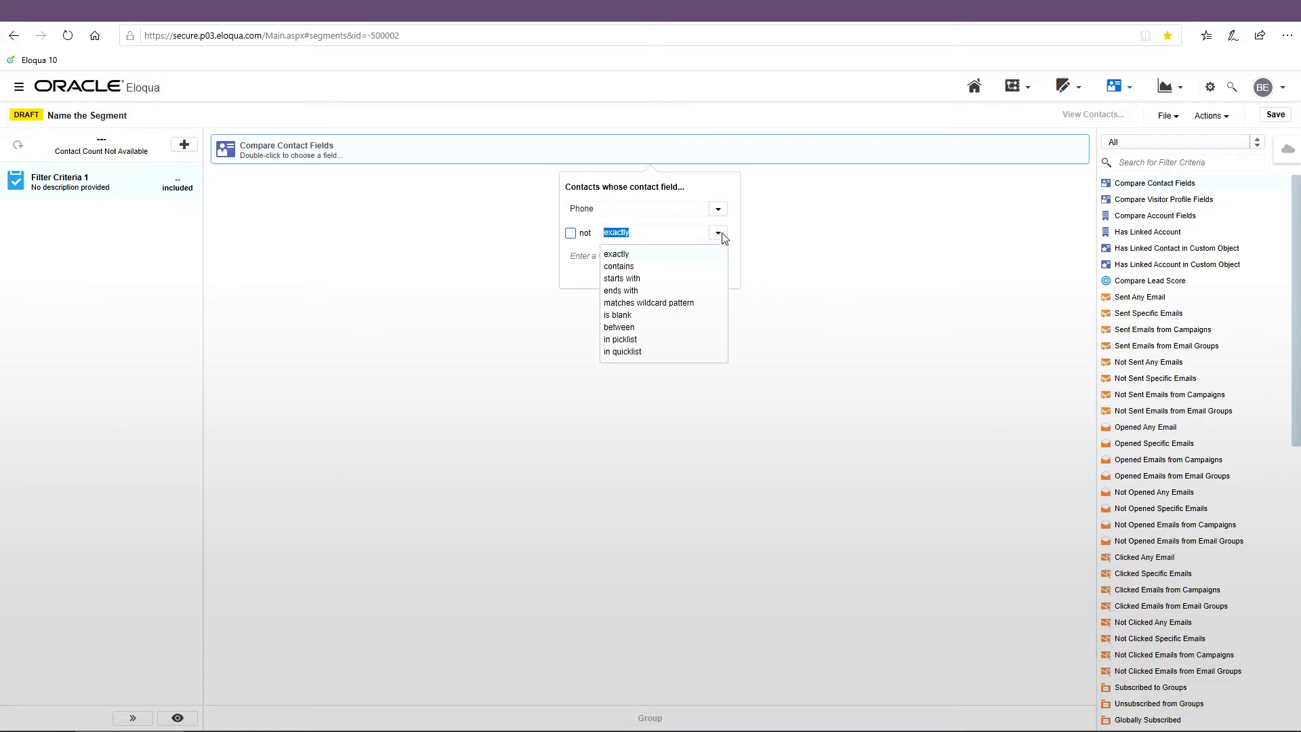
left_click(621, 280)
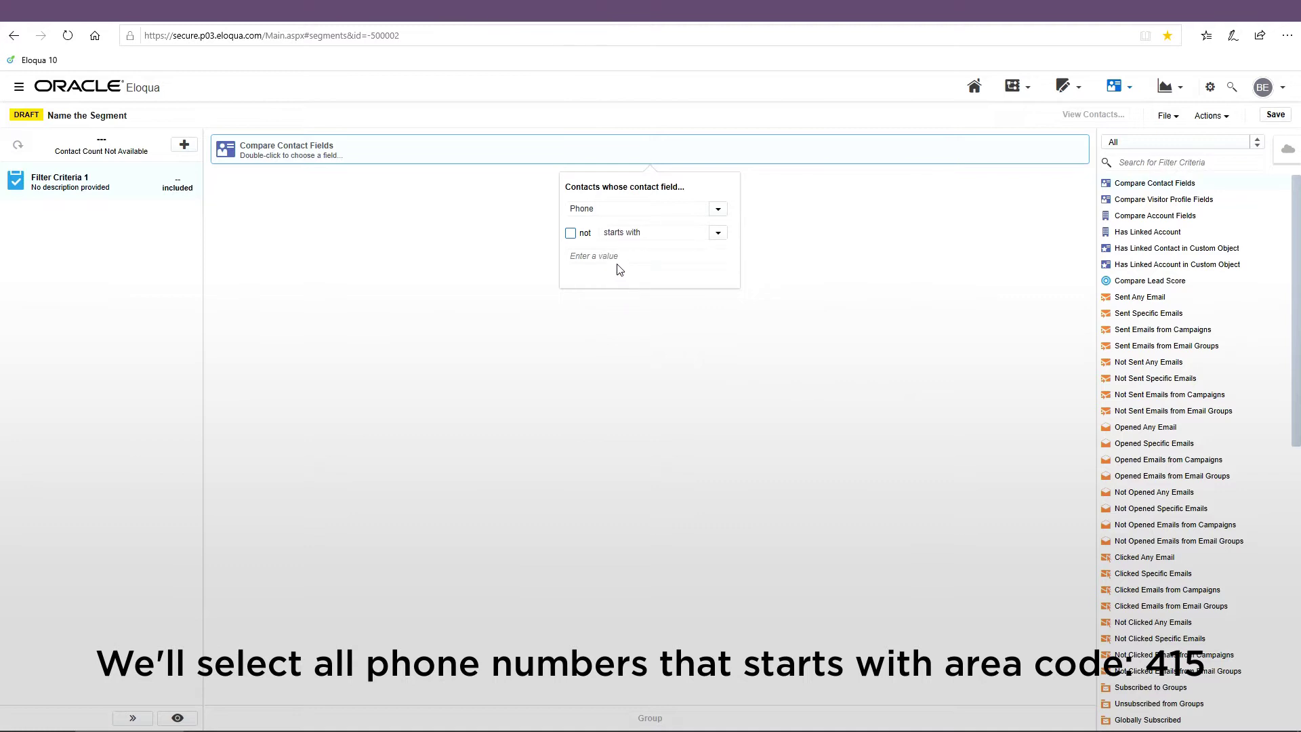
left_click(616, 258)
left_click(627, 316)
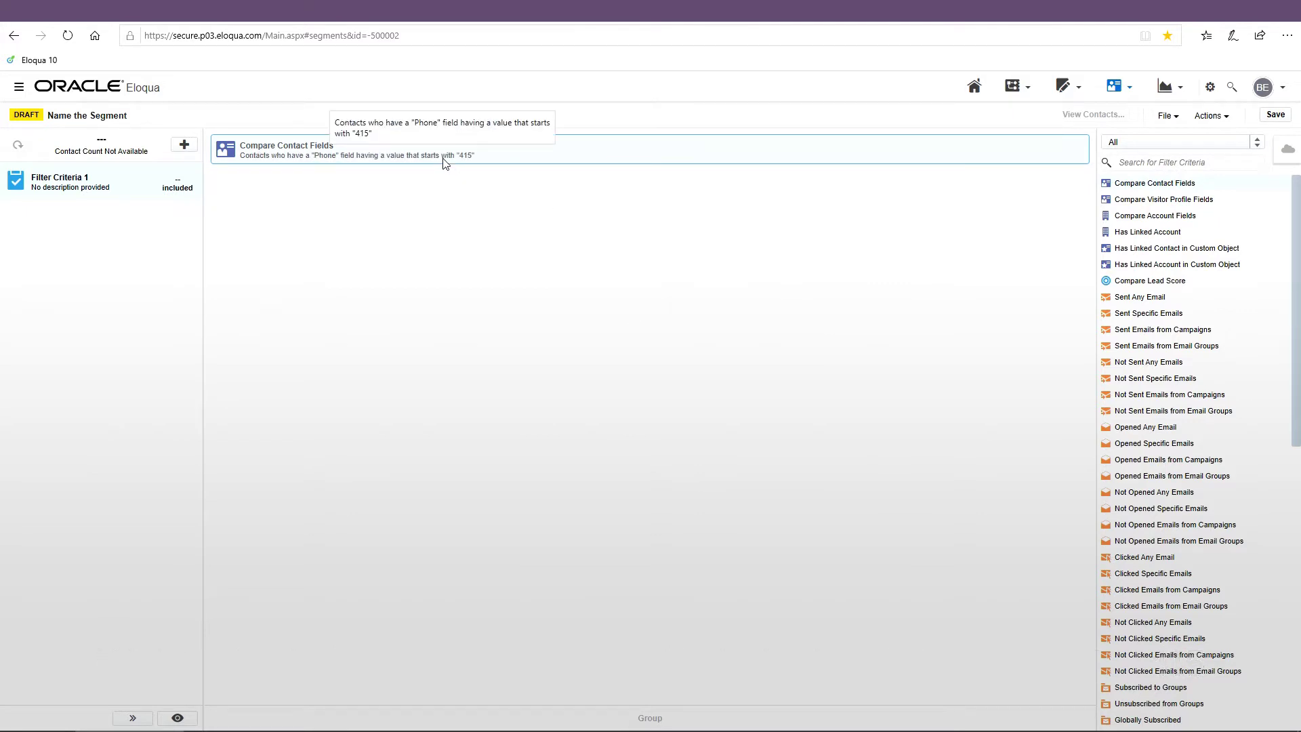
Step: Save the segment under its current name so that its contact count is calculated
left_click(1273, 115)
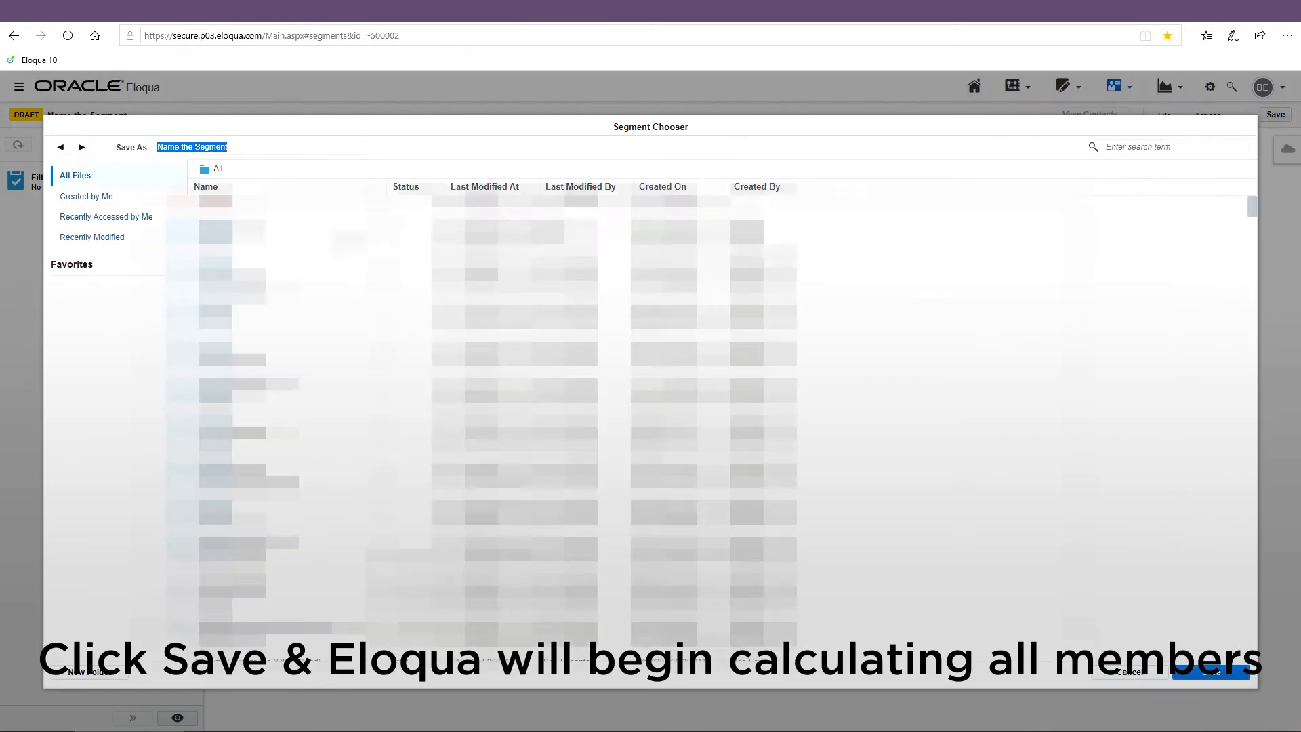
left_click(1215, 673)
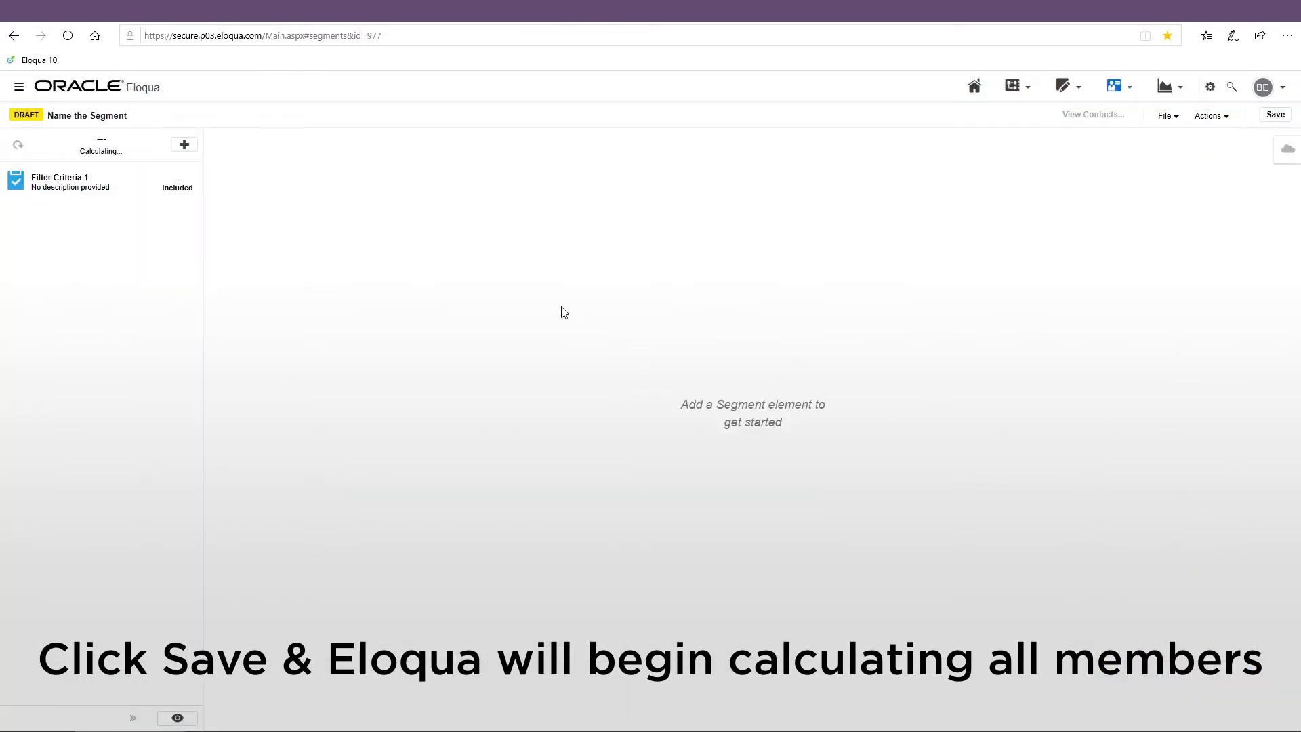
left_click(103, 155)
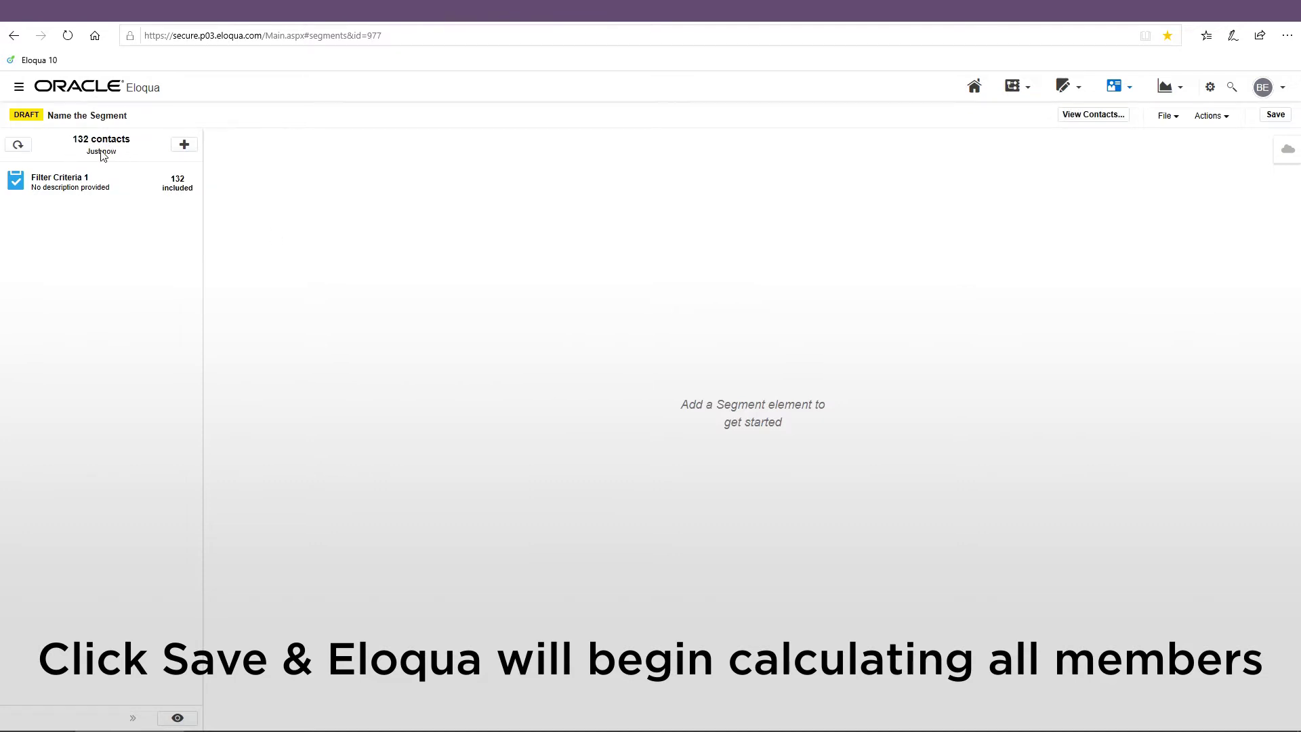
Step: Change the Phone criterion in Filter Criteria 1 to values starting with 310 and save the segment again
left_click(149, 187)
left_click(491, 154)
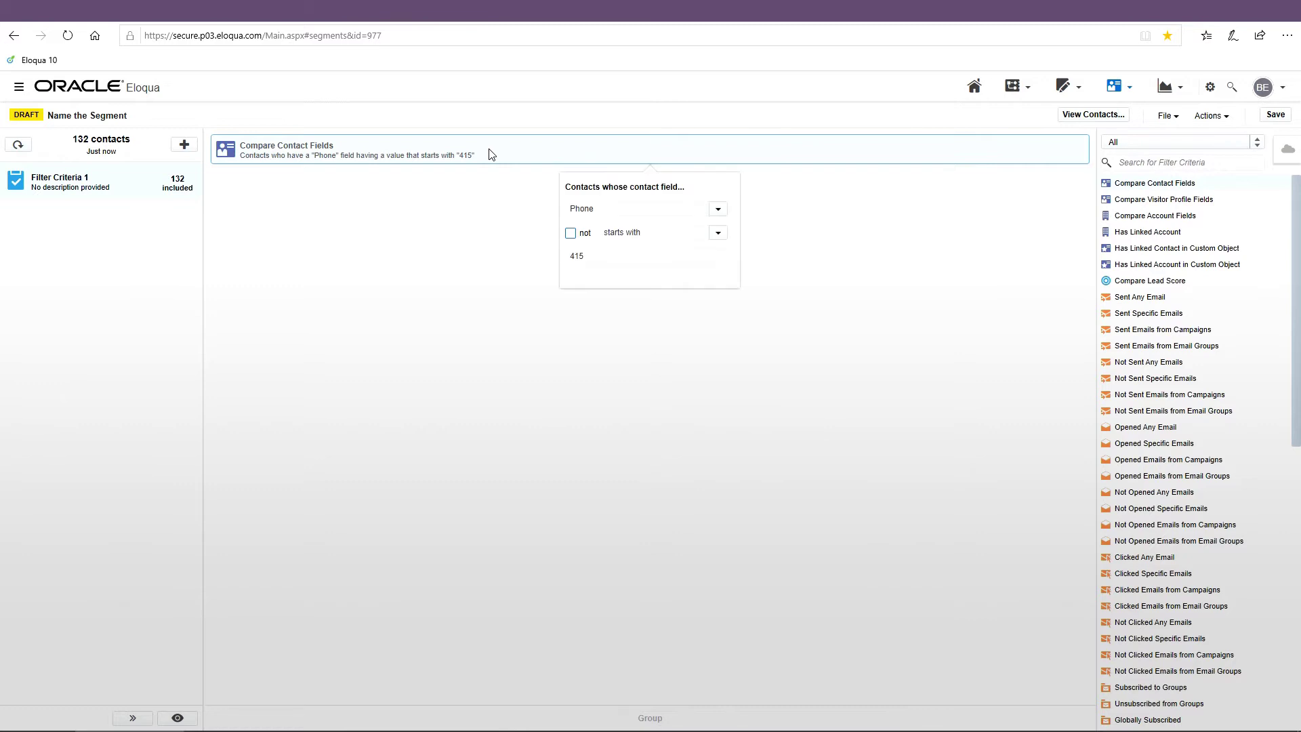
double_click(606, 255)
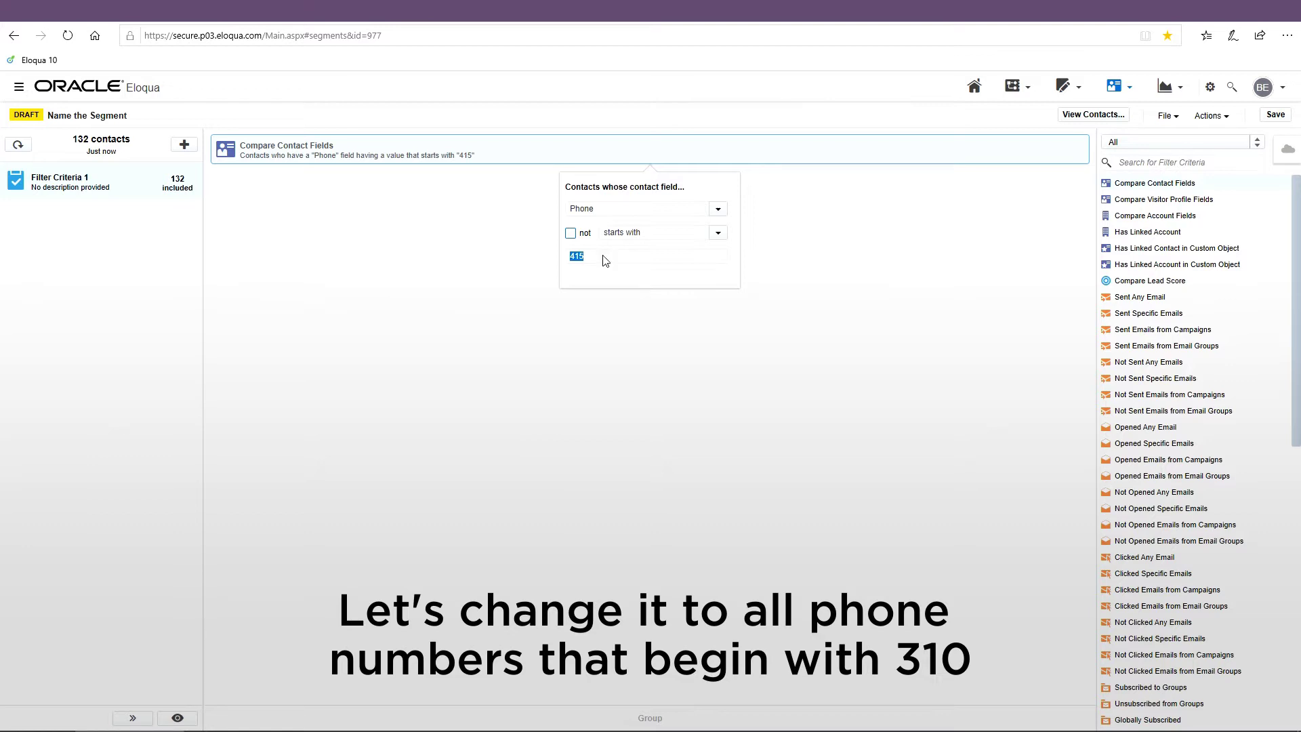
type("310")
left_click(717, 346)
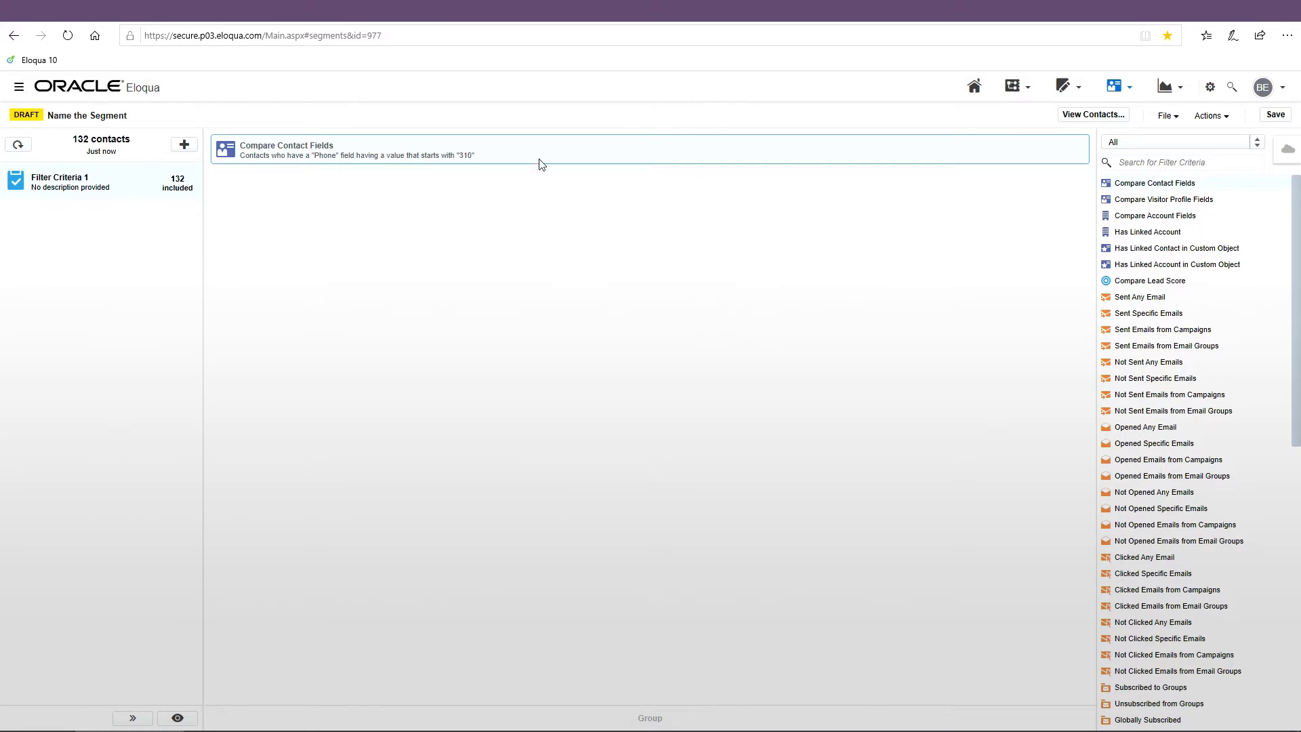
left_click(469, 165)
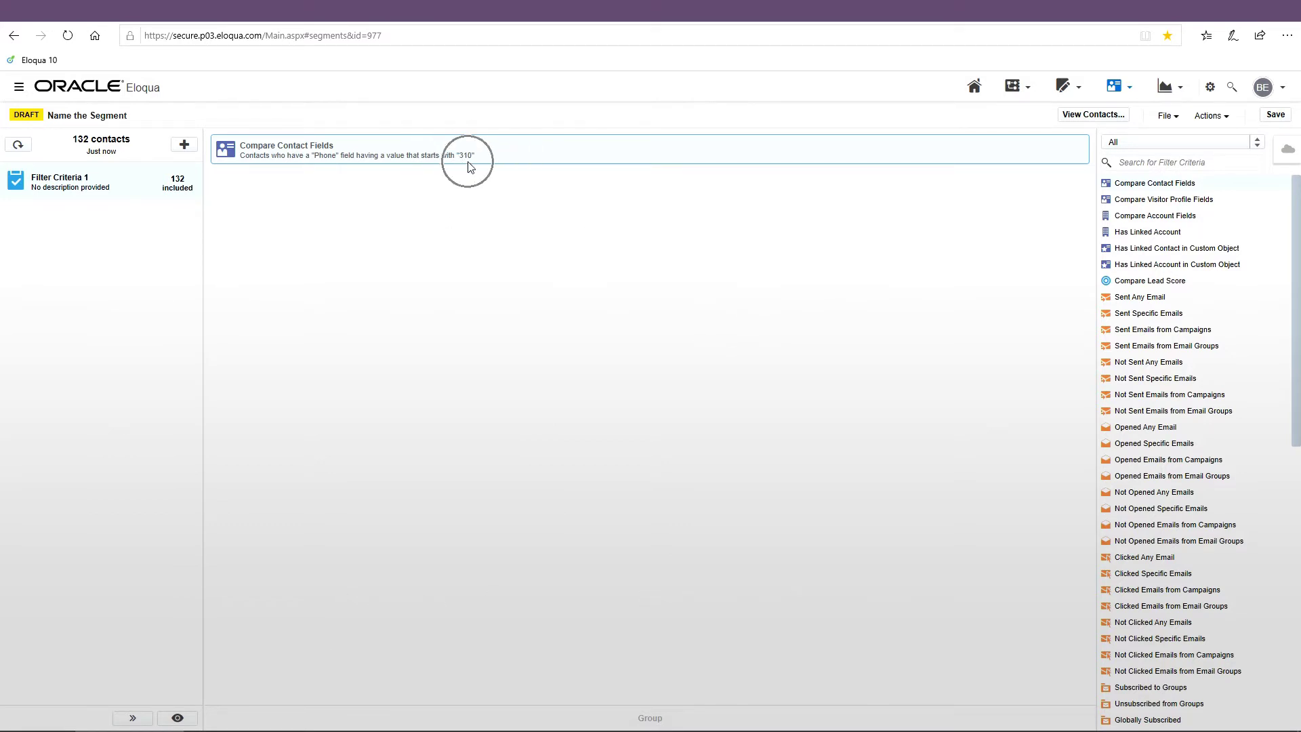
left_click(1276, 115)
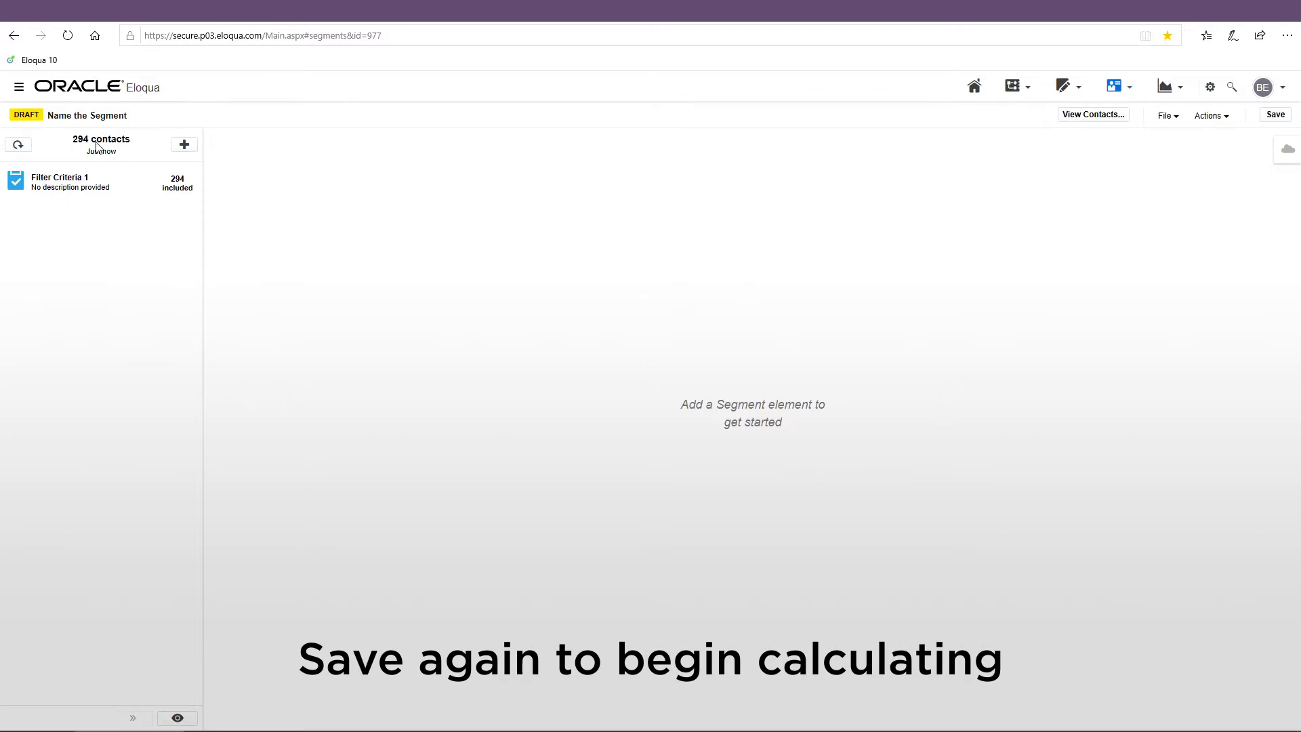
Step: Reopen Filter Criteria 1 and review the settings of its Phone criterion
left_click(144, 187)
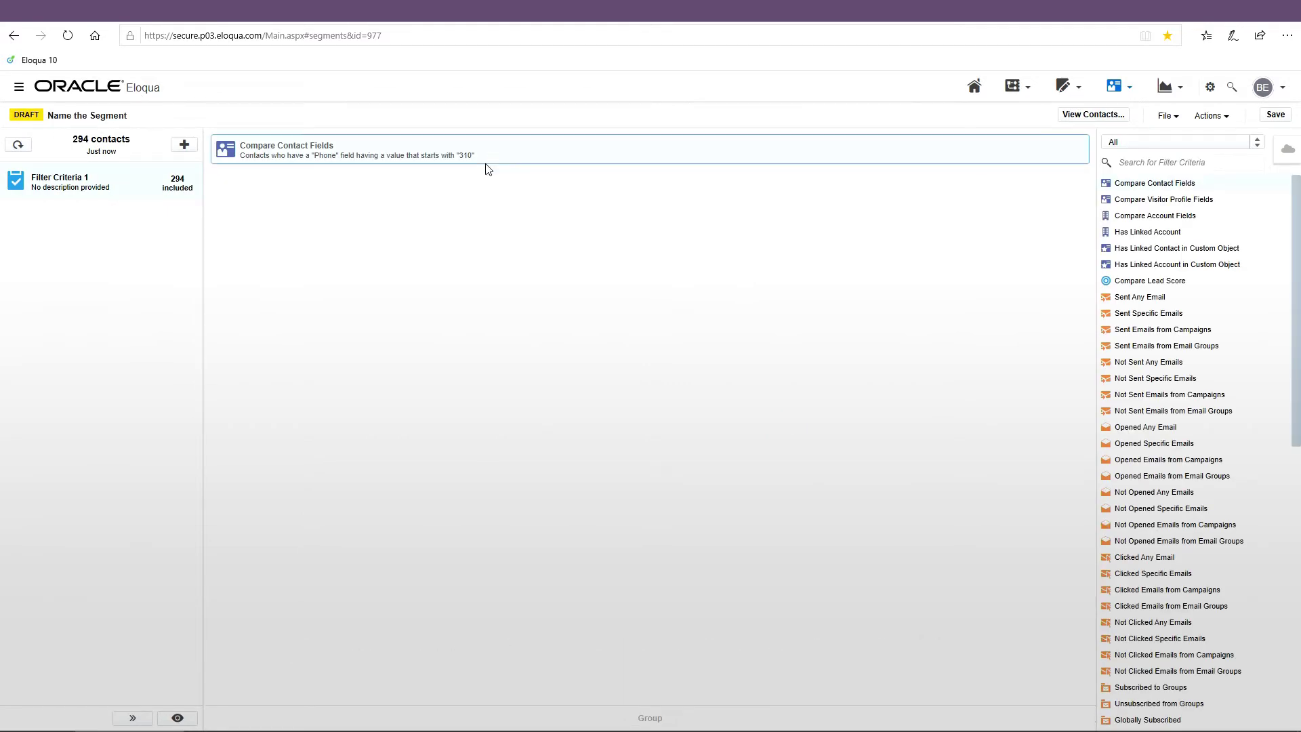
left_click(484, 156)
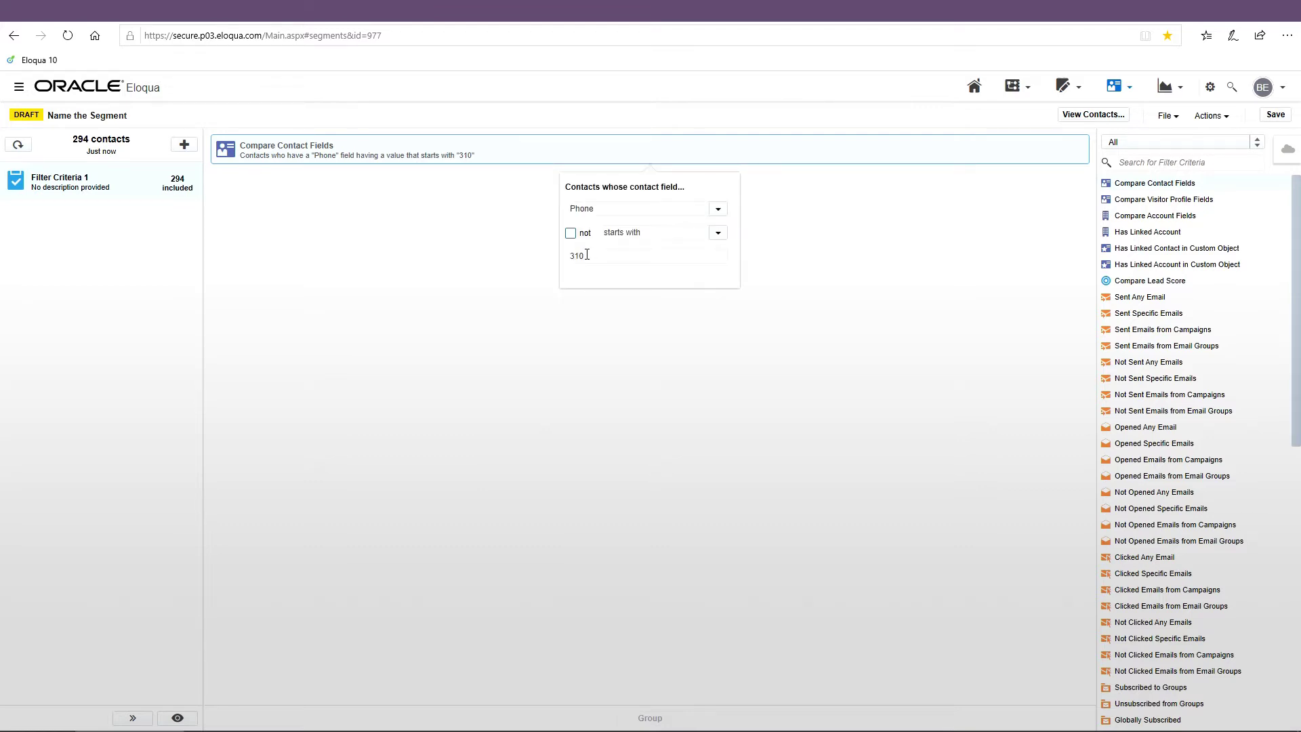
left_click(618, 330)
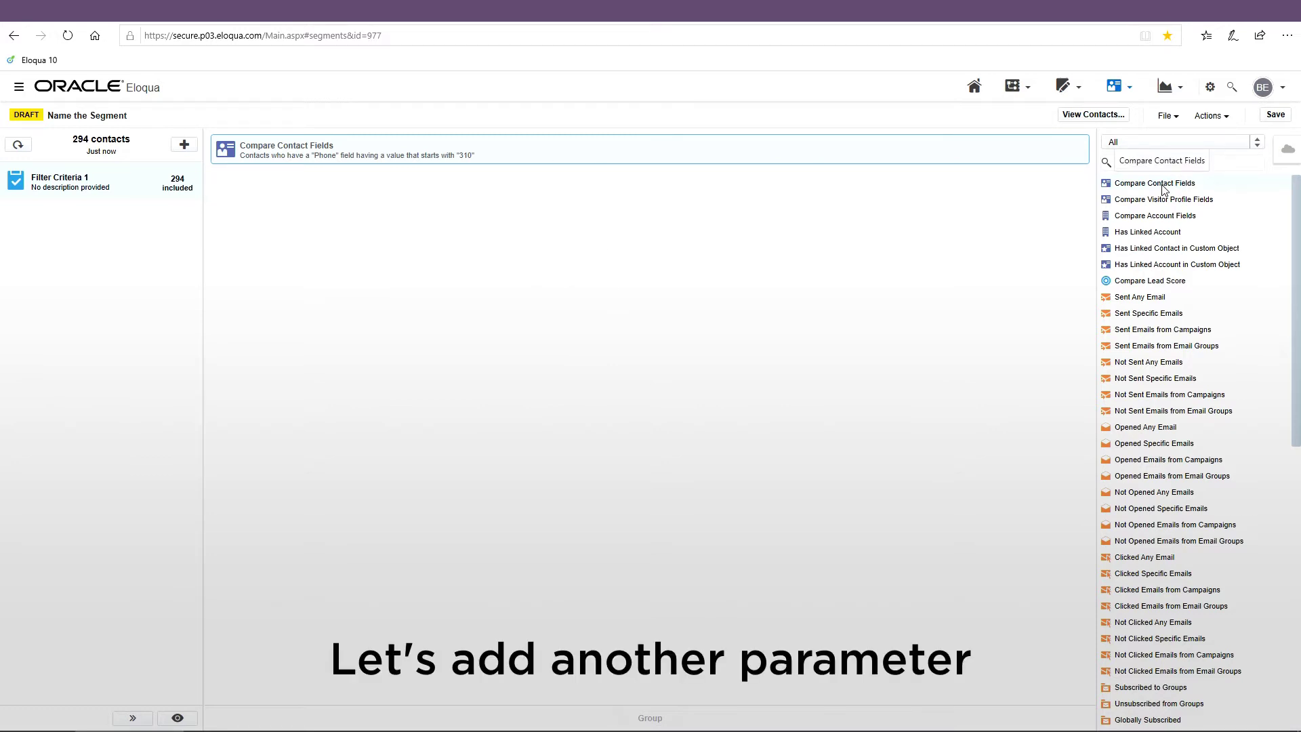
Step: Add a second Compare Contact Fields criterion below the existing one and choose Phone as its contact field
left_click_drag(1162, 188, 261, 258)
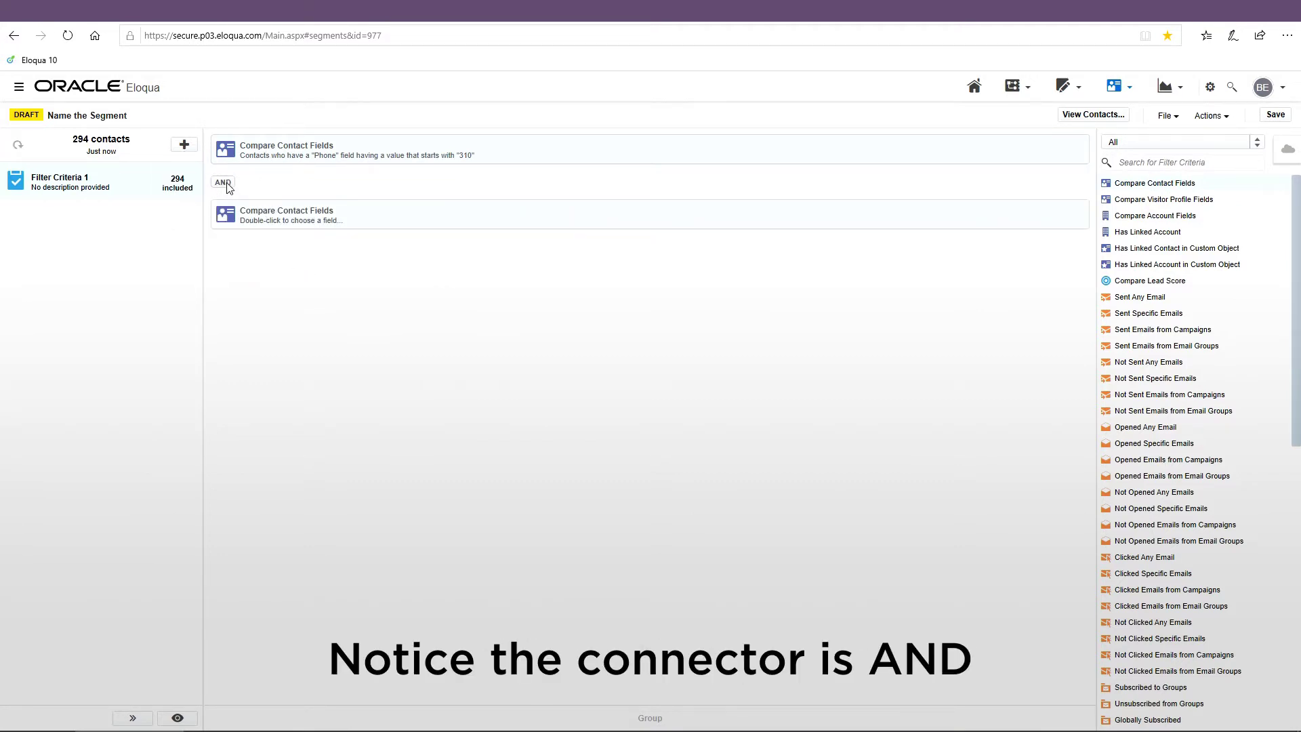
double_click(321, 225)
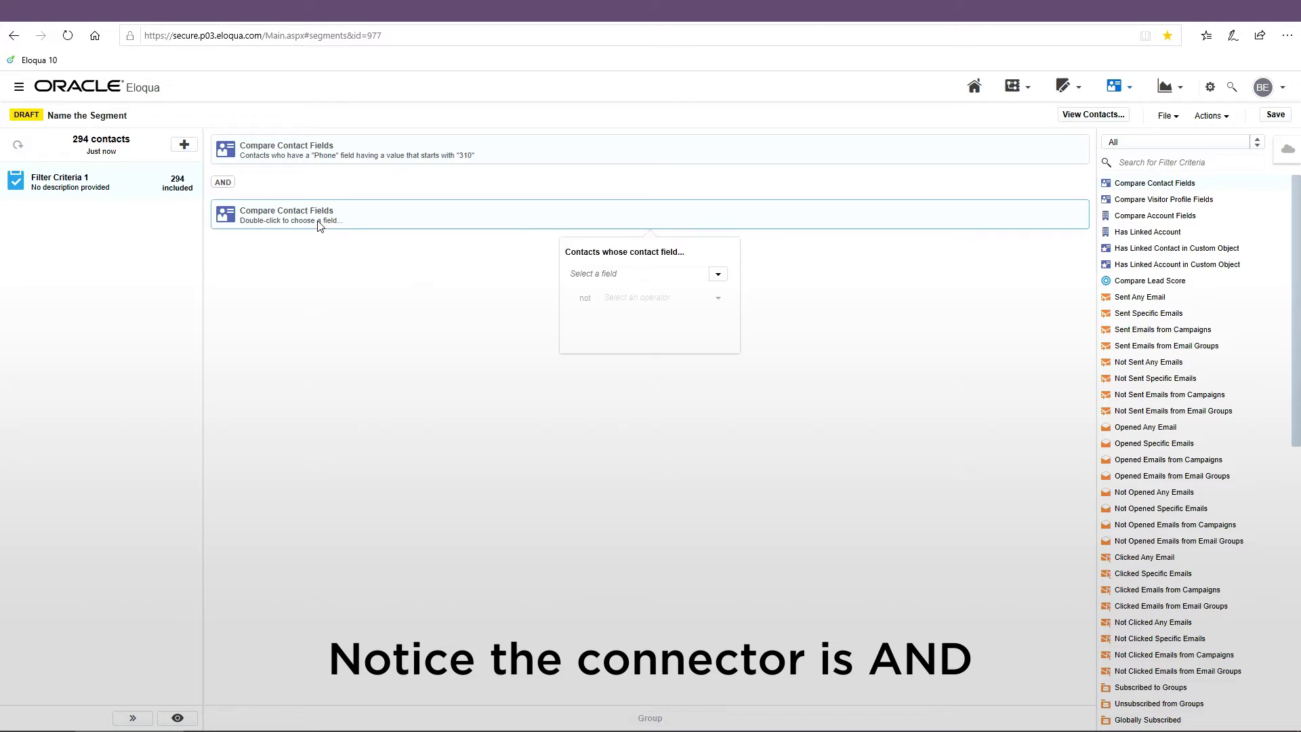
left_click(673, 275)
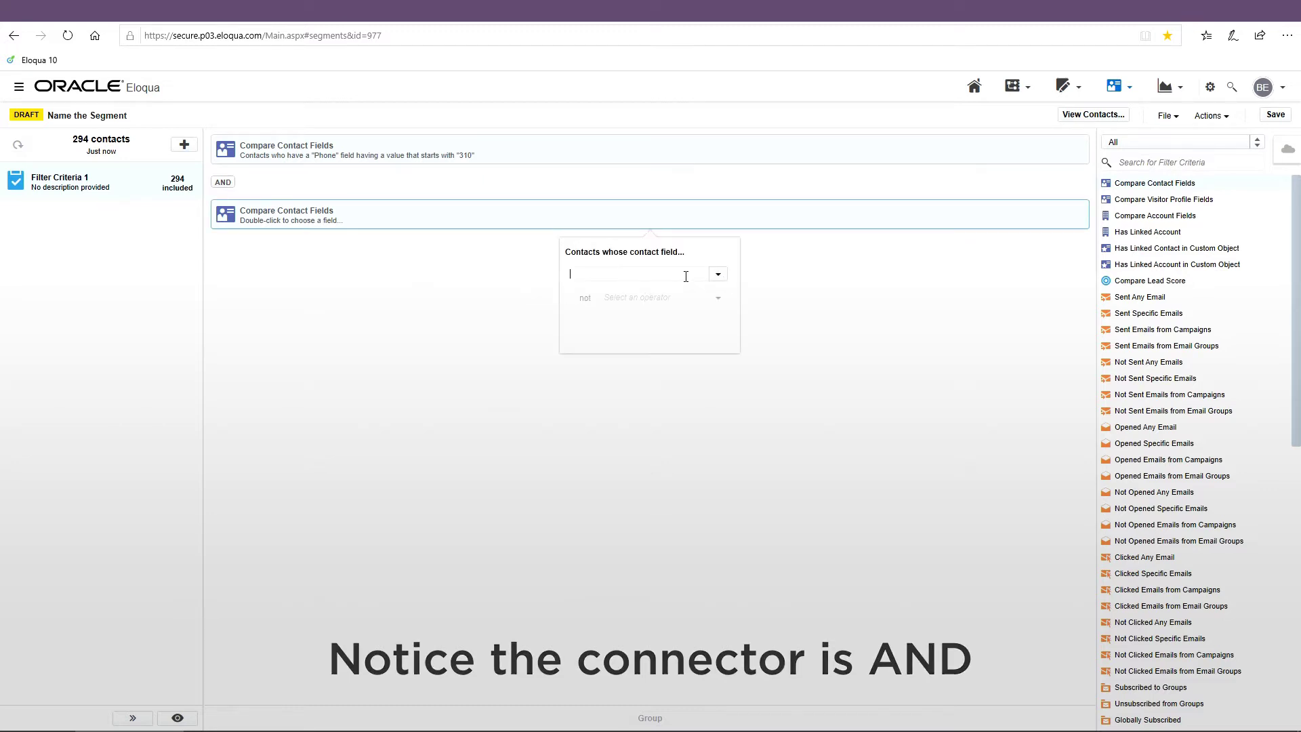
type("phone")
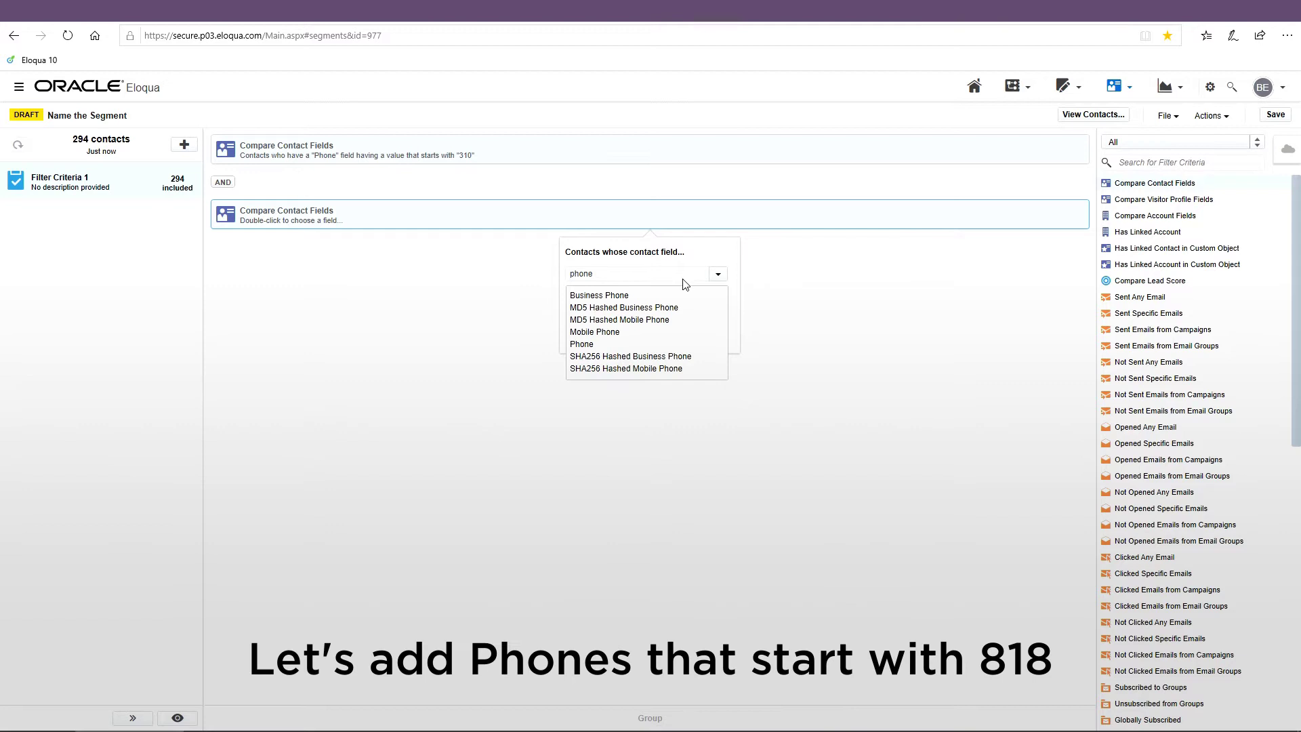
left_click(587, 345)
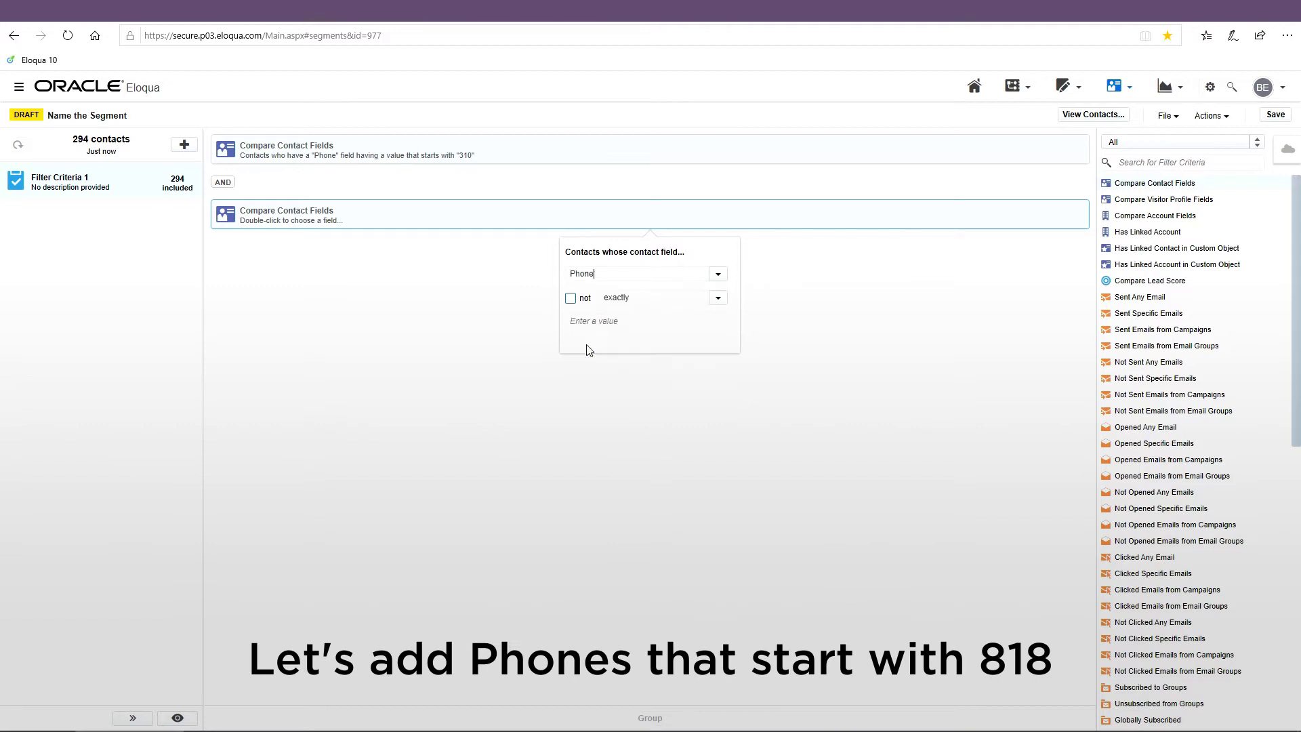
Step: Set the second Phone criterion to match values that start with 818
left_click(718, 298)
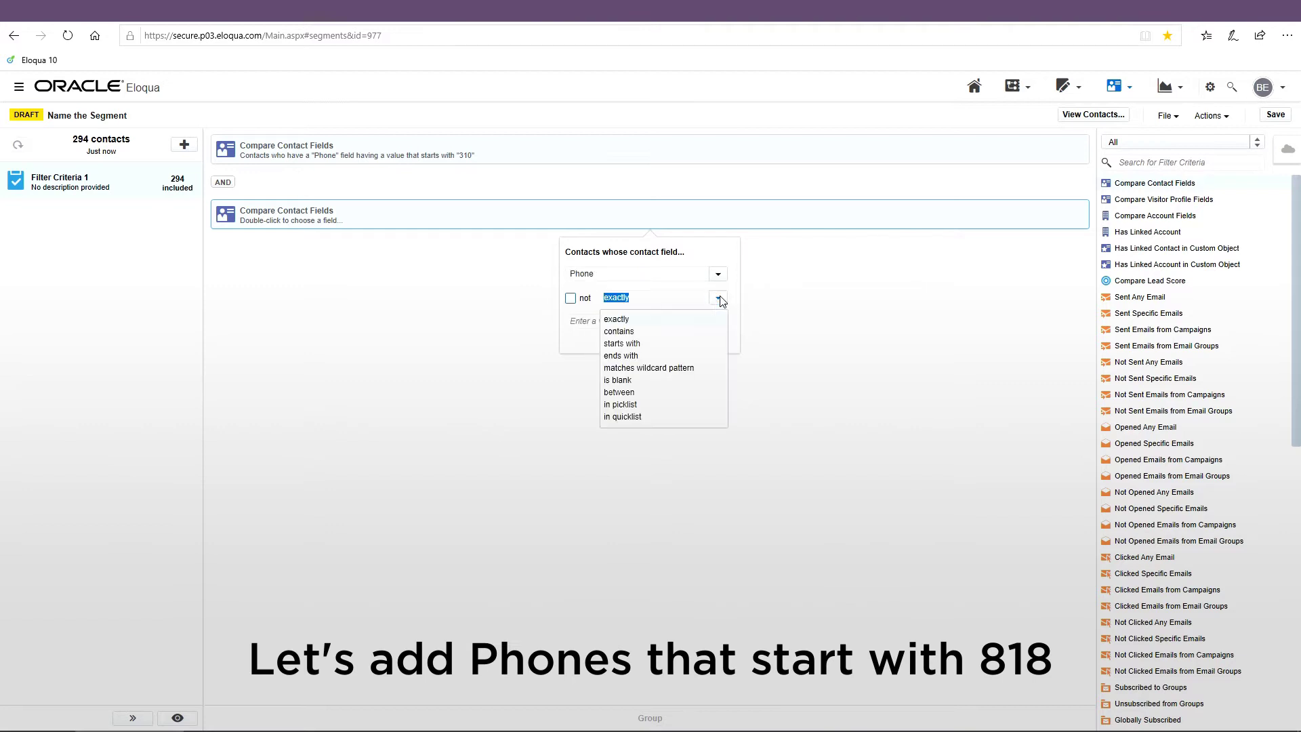
left_click(637, 344)
left_click(612, 321)
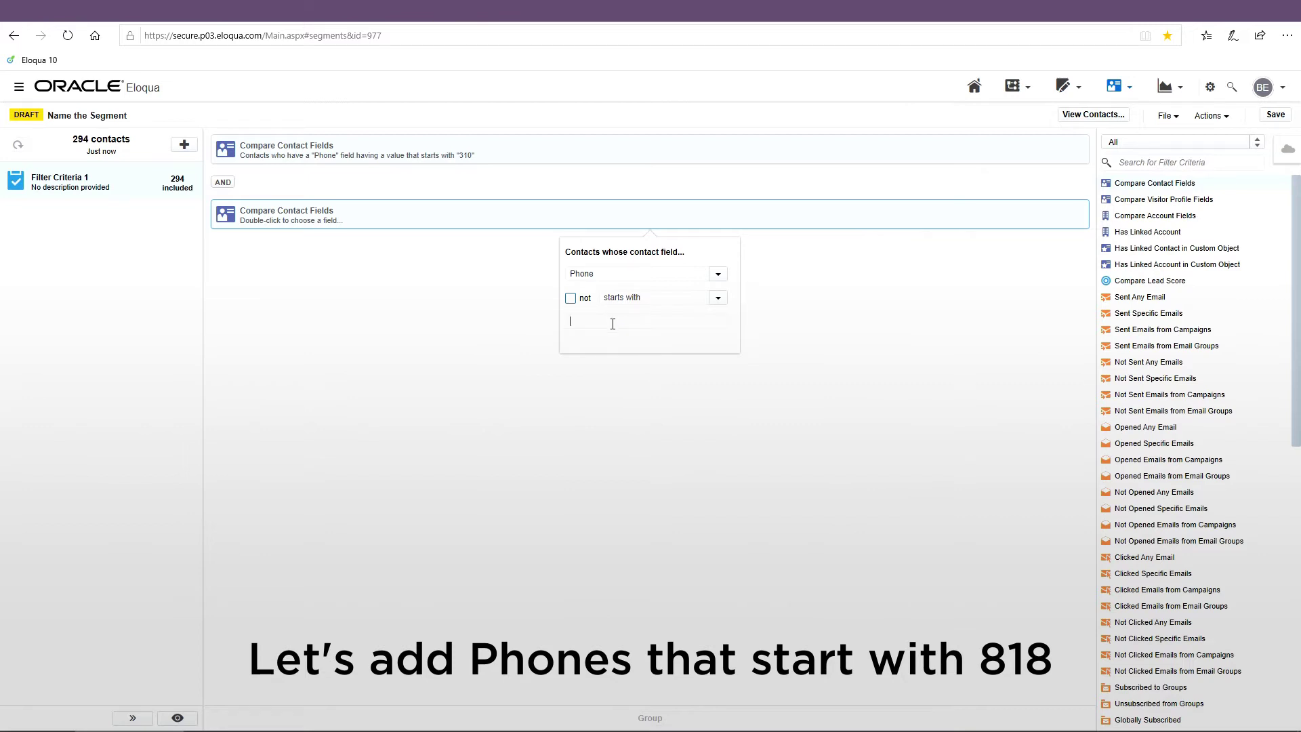
type("818")
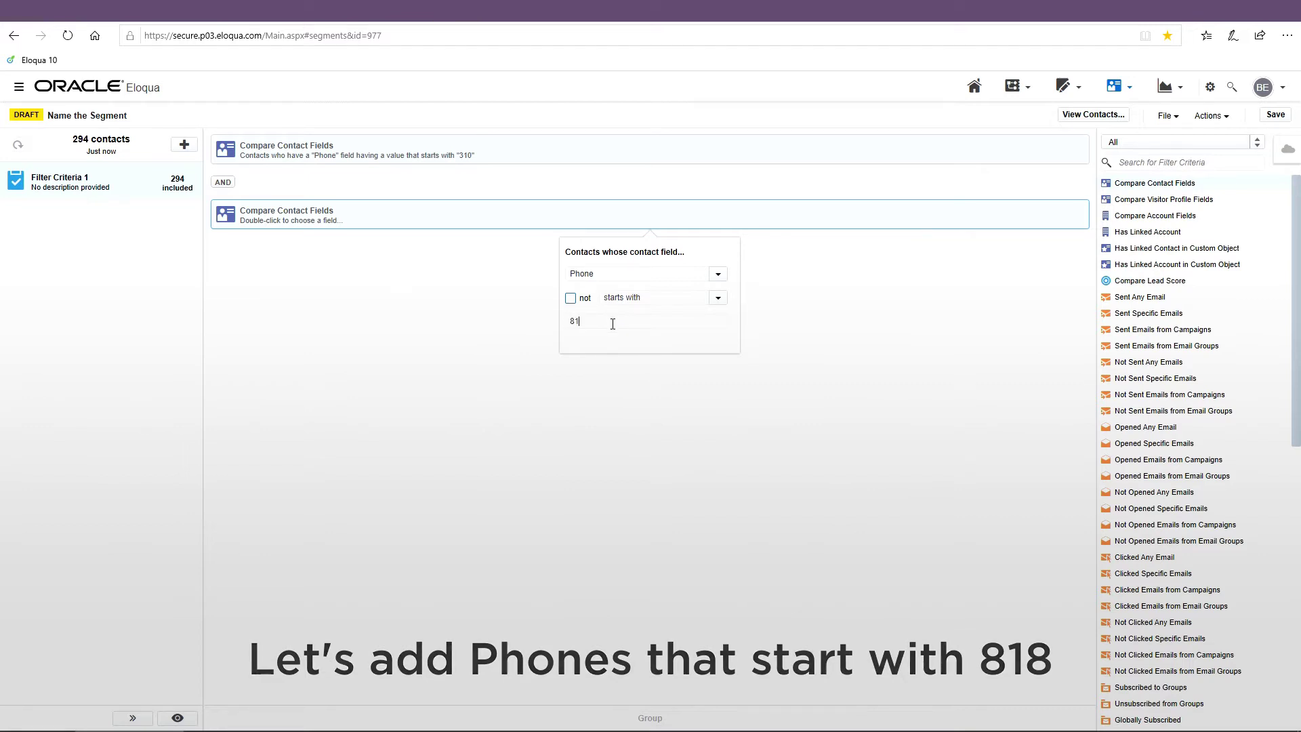
left_click(782, 323)
left_click(472, 223)
left_click(469, 166)
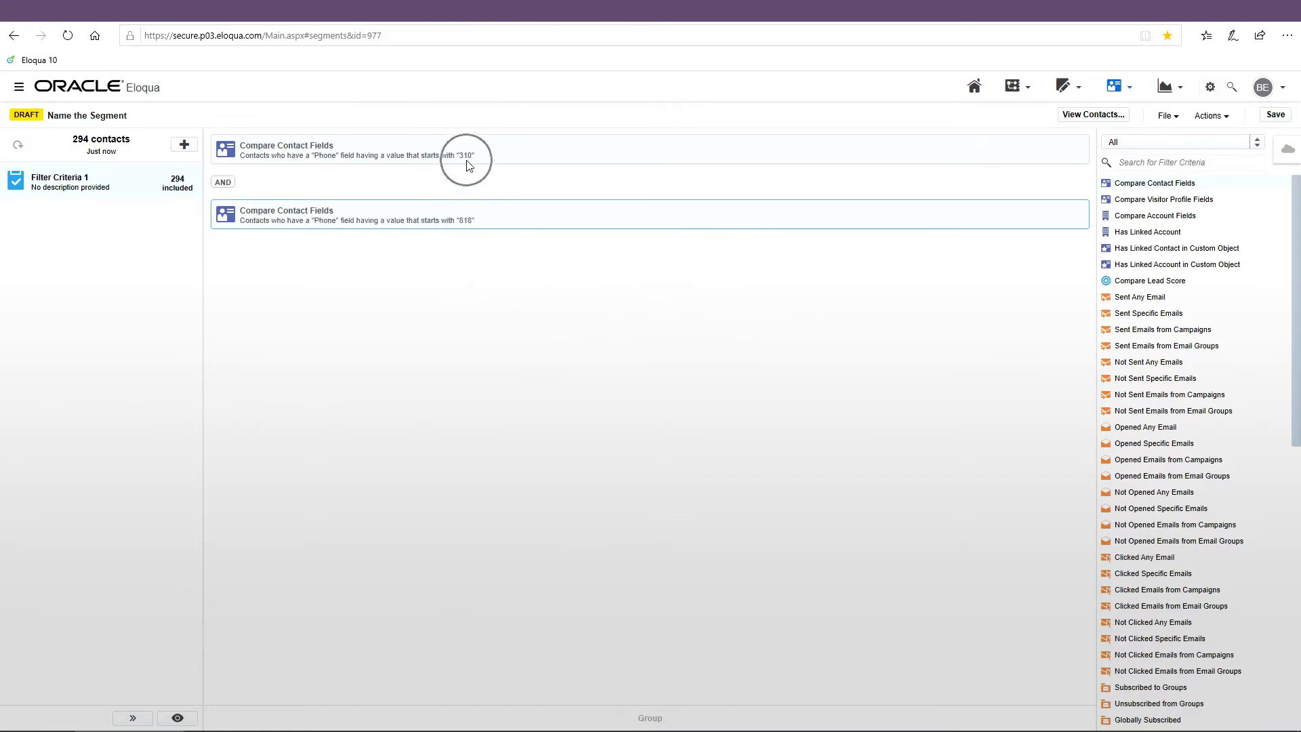
Step: Save the segment with both Phone criteria joined by AND and check its recalculated contact count
left_click(223, 185)
left_click(1275, 115)
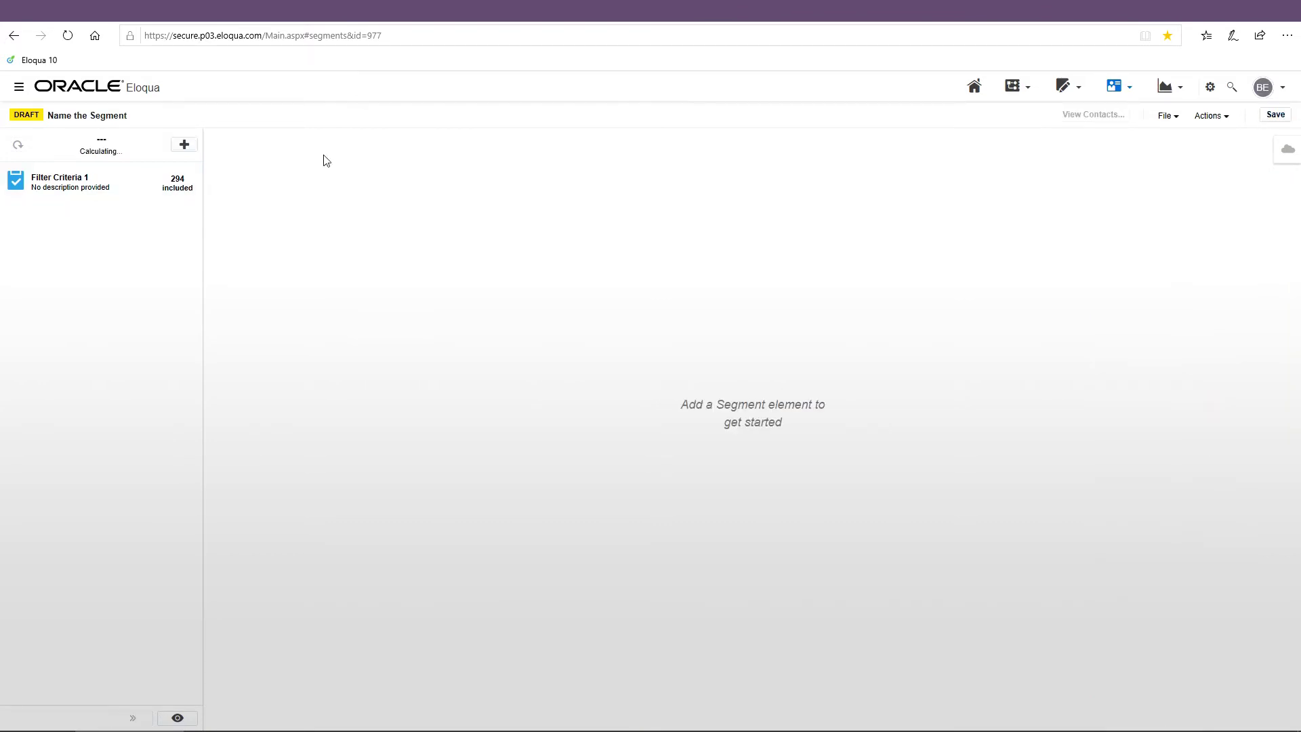
left_click(103, 155)
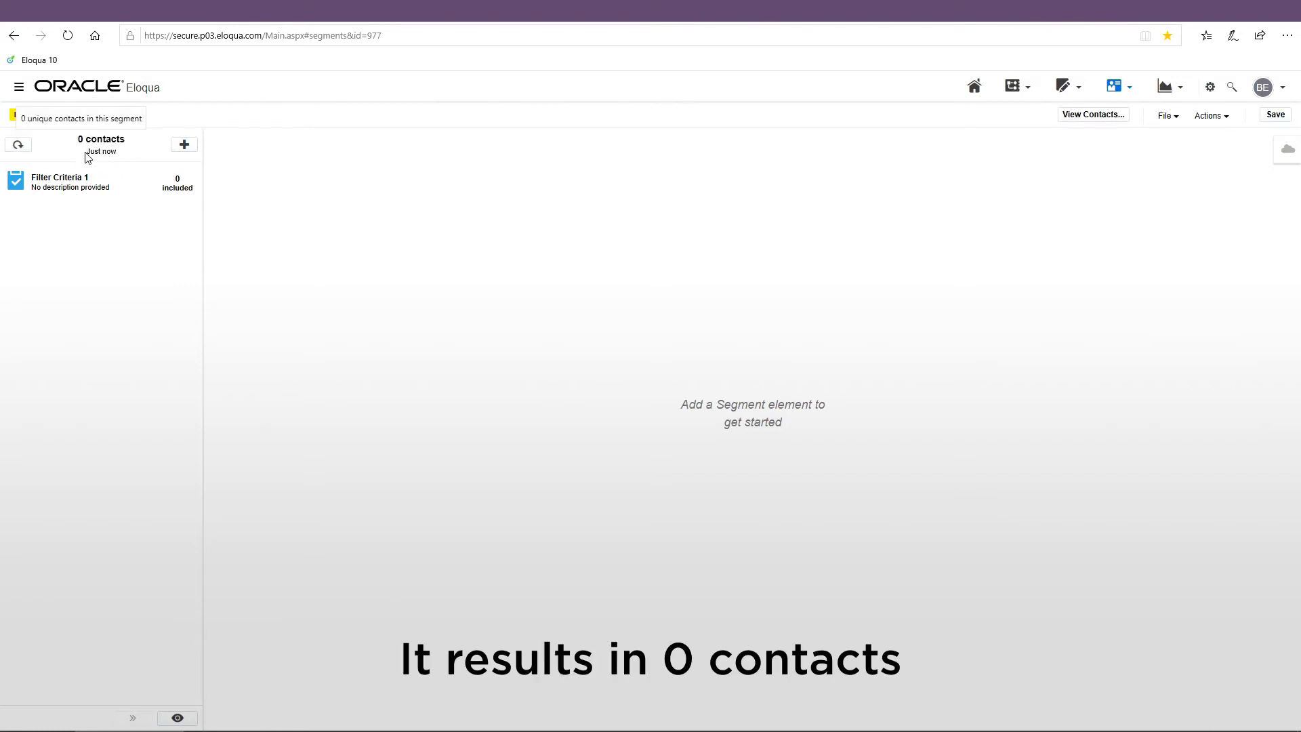
Step: Change the connector between the two Phone criteria in Filter Criteria 1 to OR and save the segment
left_click(93, 155)
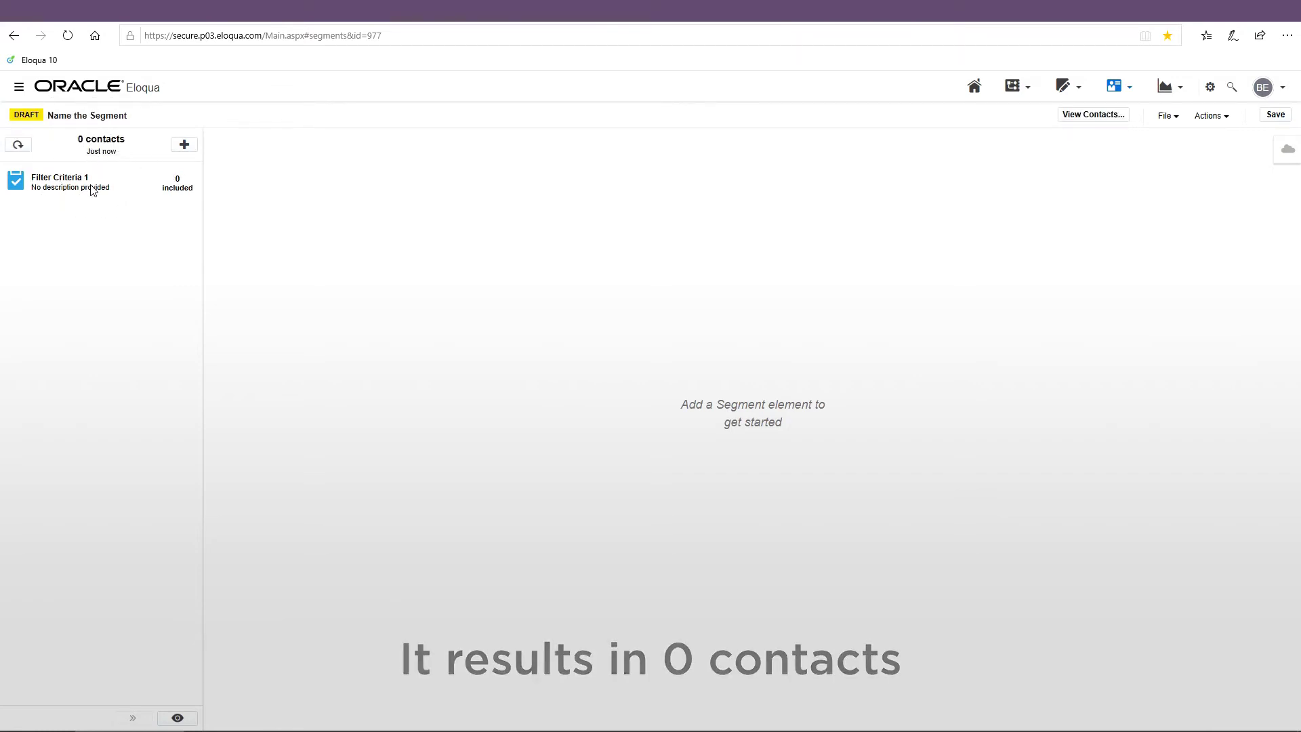
left_click(225, 185)
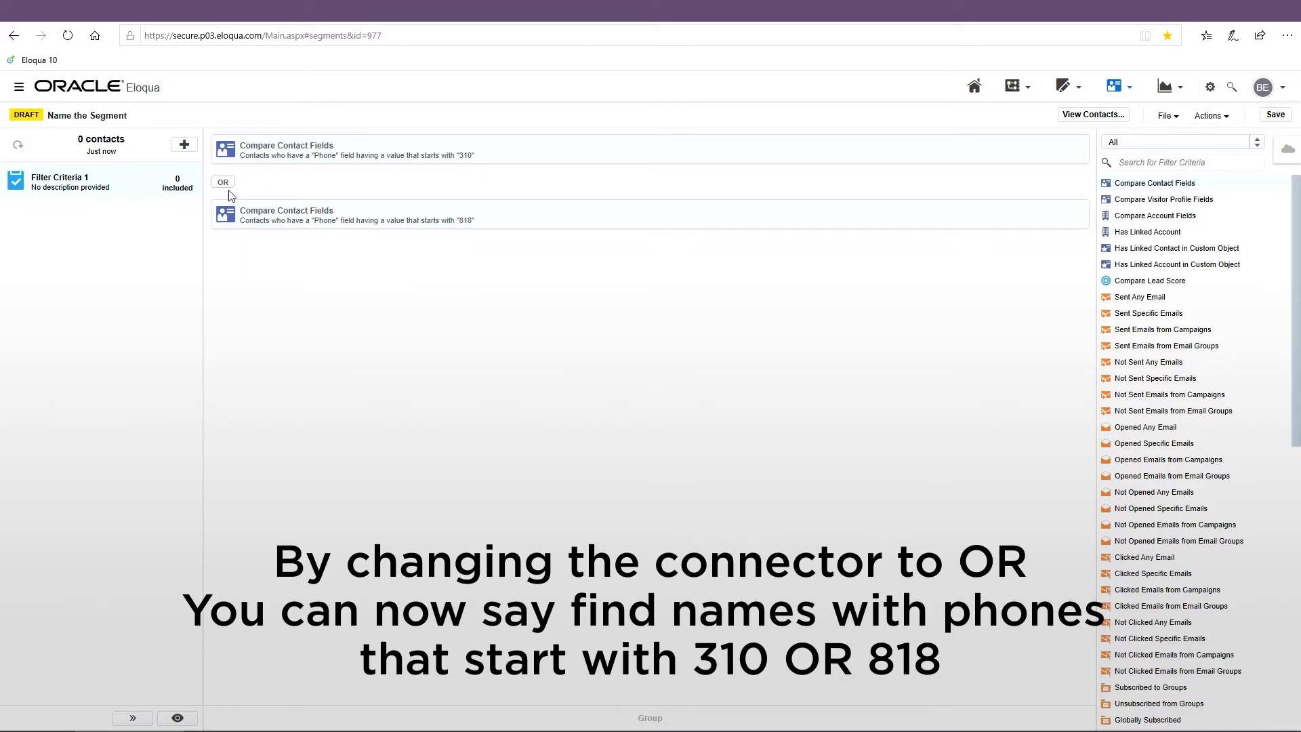
left_click(1276, 116)
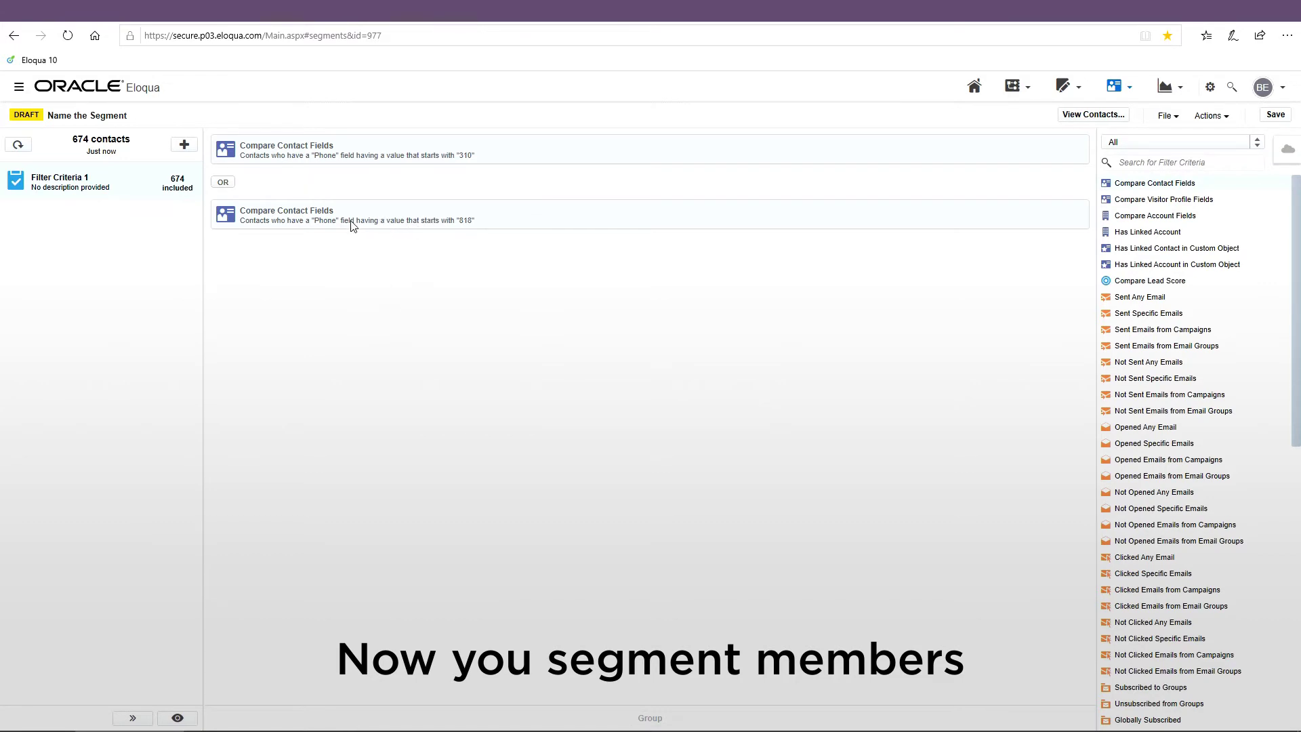
Step: Delete the Compare Contact Fields criterion for phones starting with 818 from Filter Criteria 1
right_click(310, 215)
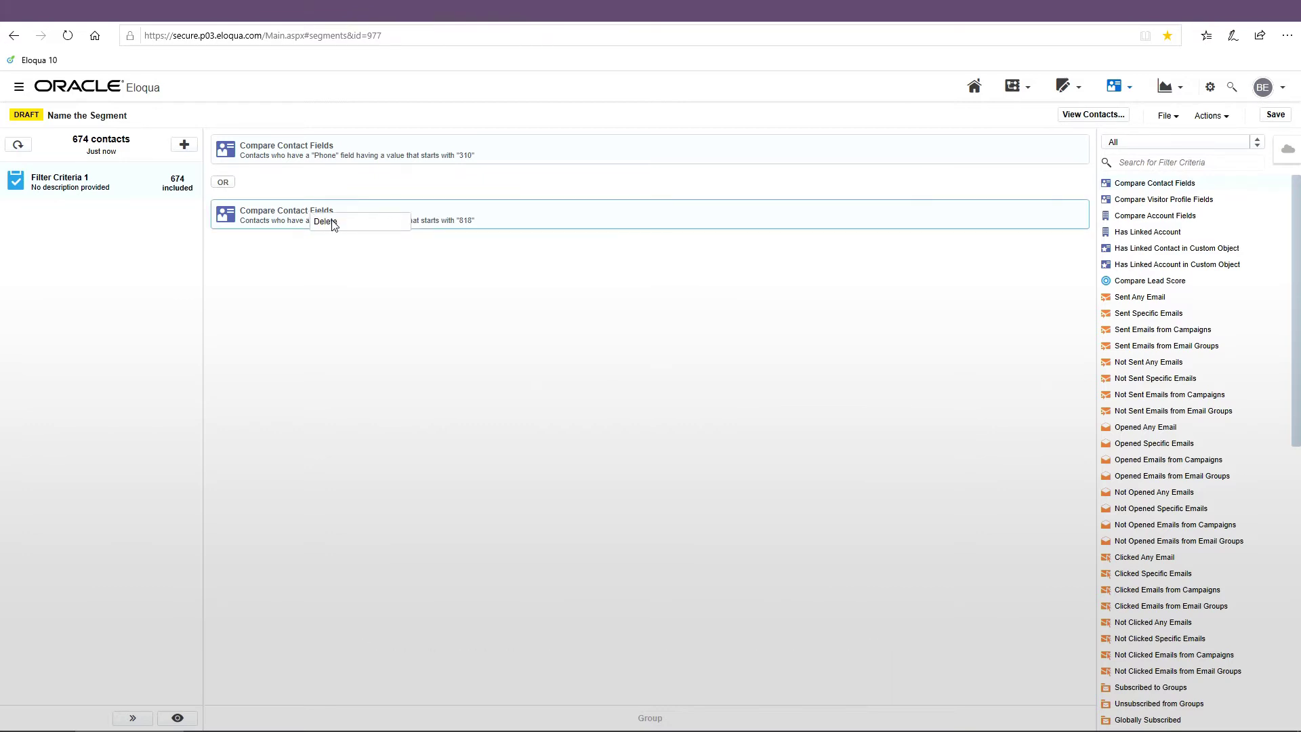
left_click(325, 222)
left_click(789, 455)
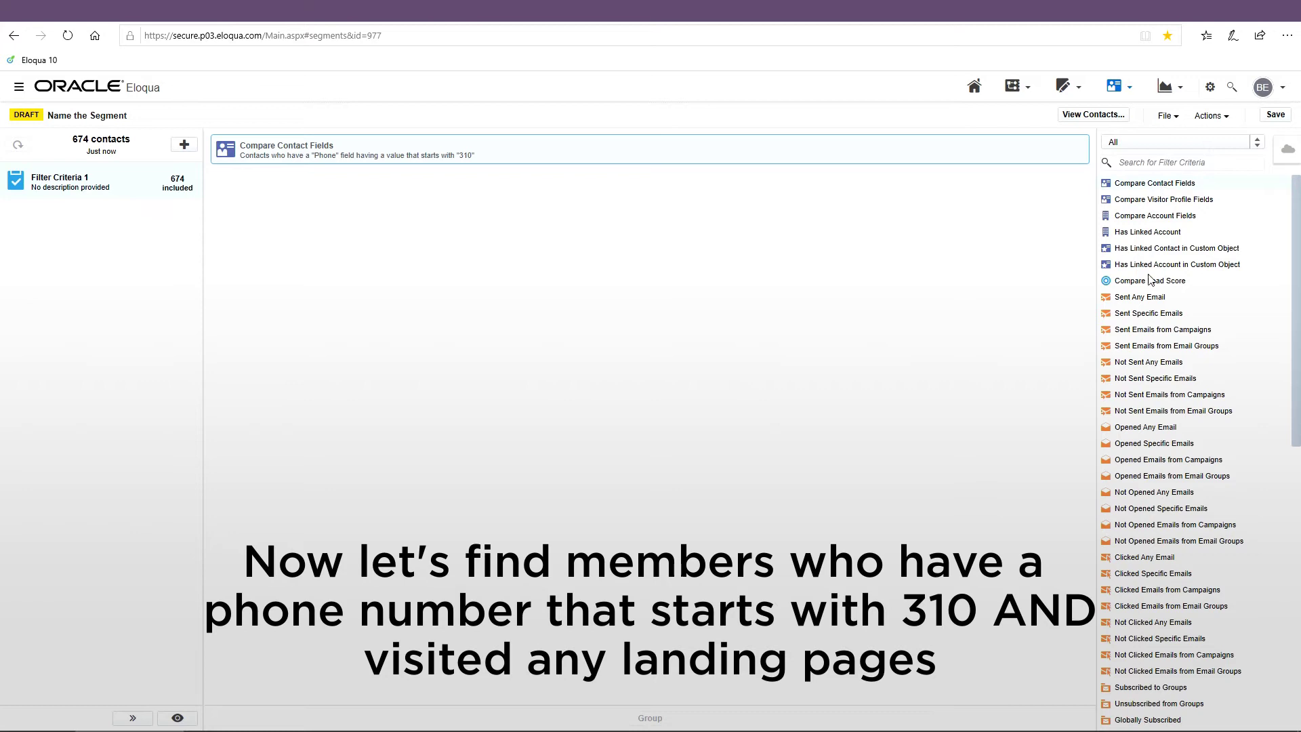
Step: Add a Visited Any Landing Page criterion below the Phone criterion, keeping the AND connector between them
scroll(1164, 336, "down", 3)
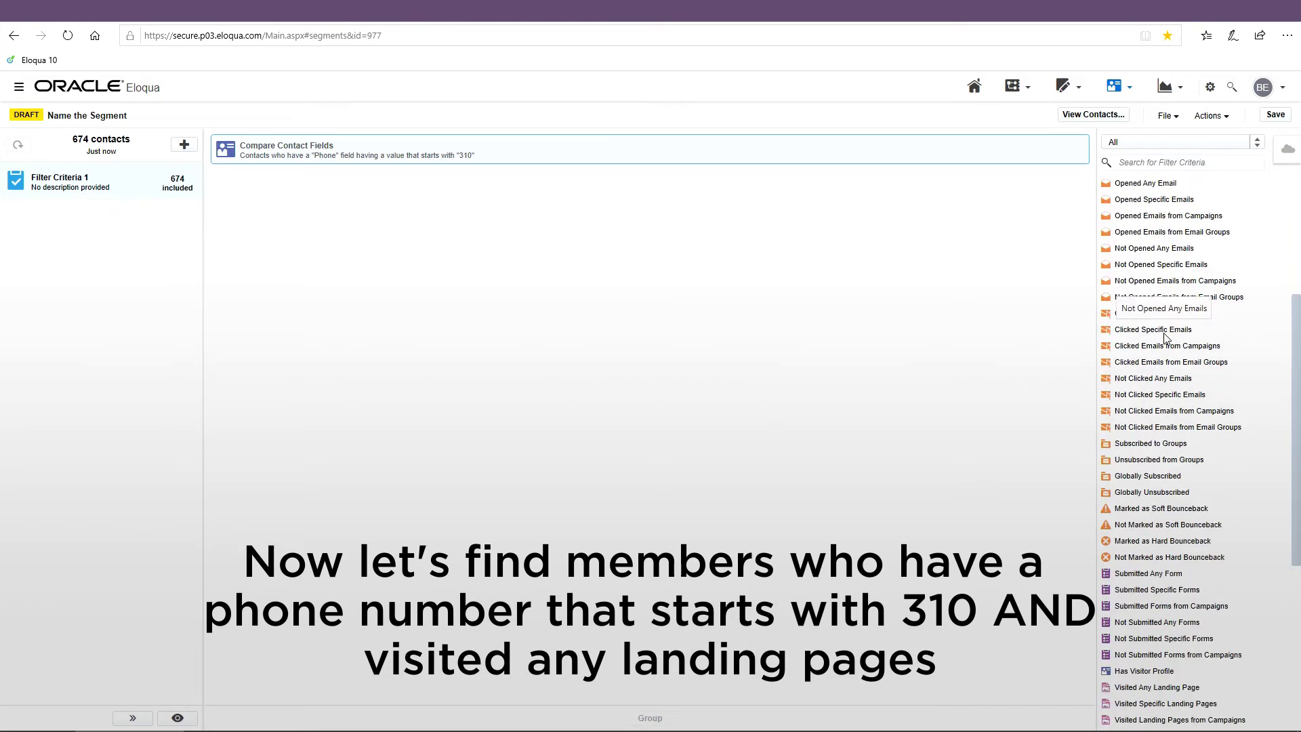
scroll(1171, 396, "down", 2)
scroll(1171, 396, "down", 2)
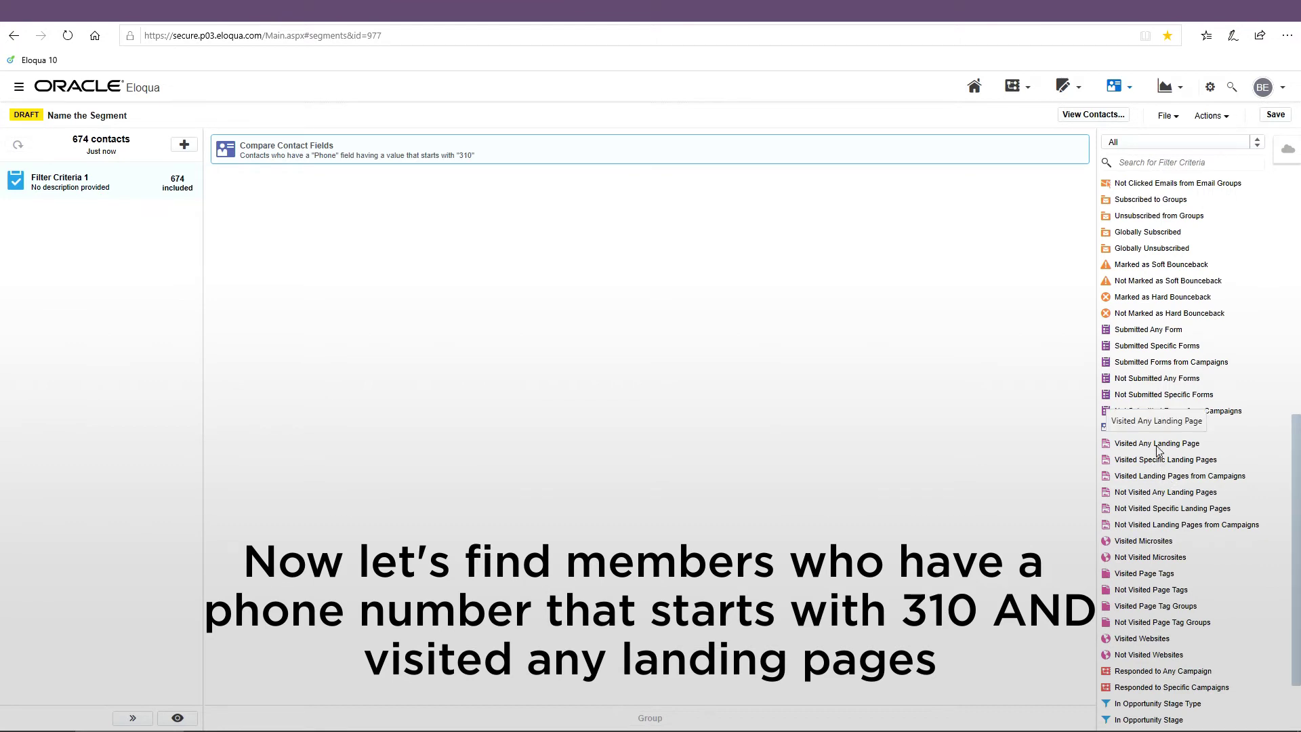
left_click_drag(1157, 447, 457, 277)
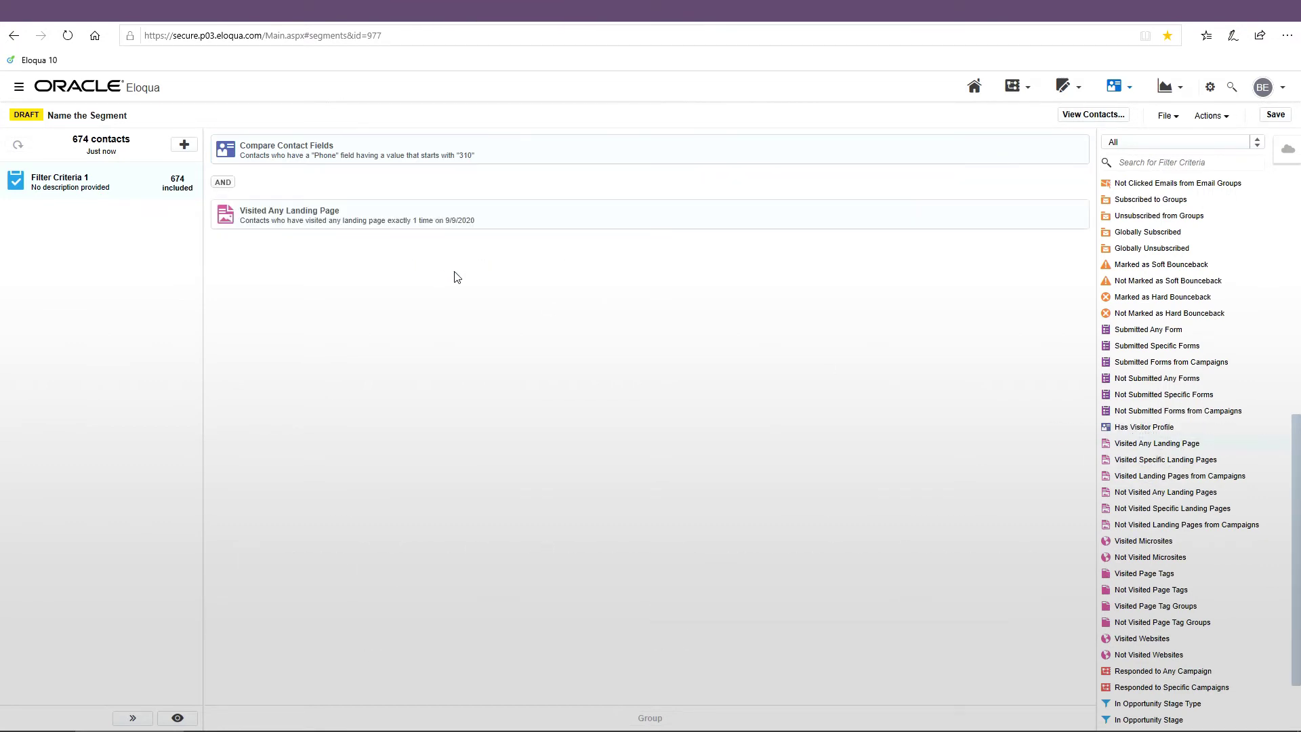
left_click(223, 184)
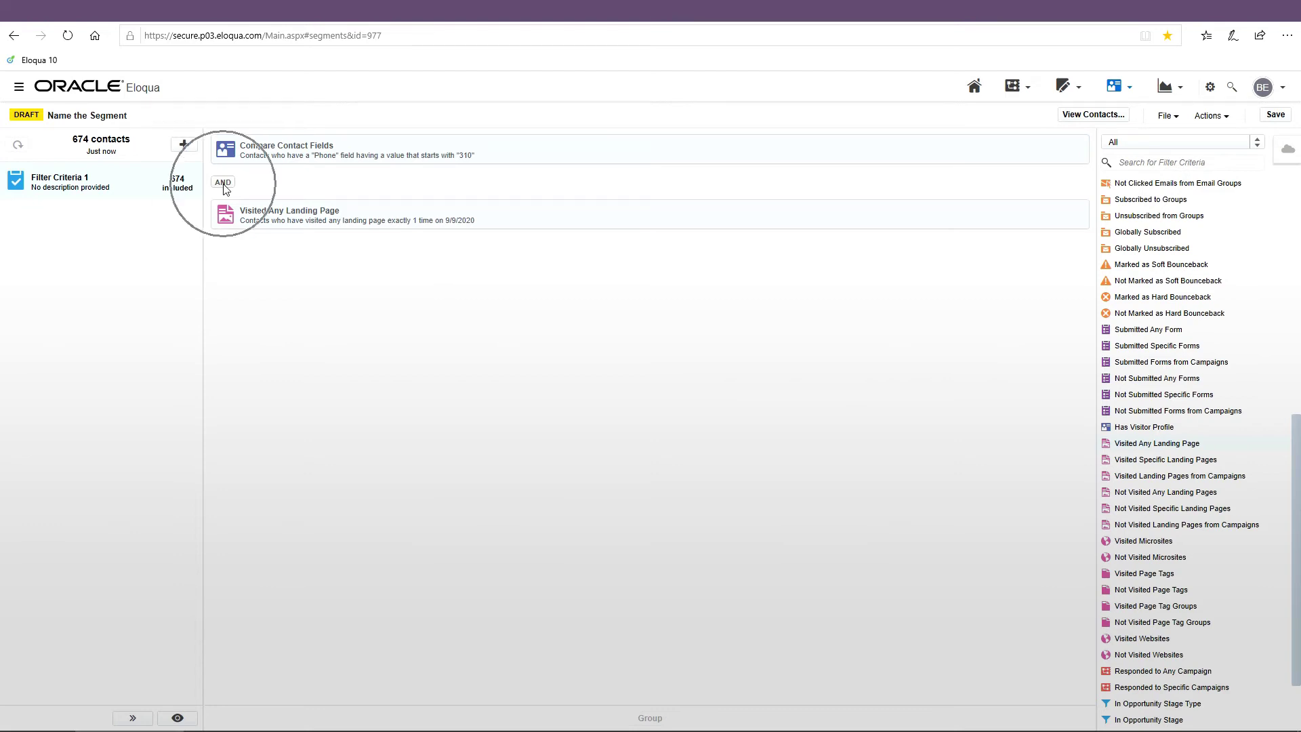
Step: Set the Visited Any Landing Page criterion to at least 1 time within the last 6 months and save the segment
left_click(423, 223)
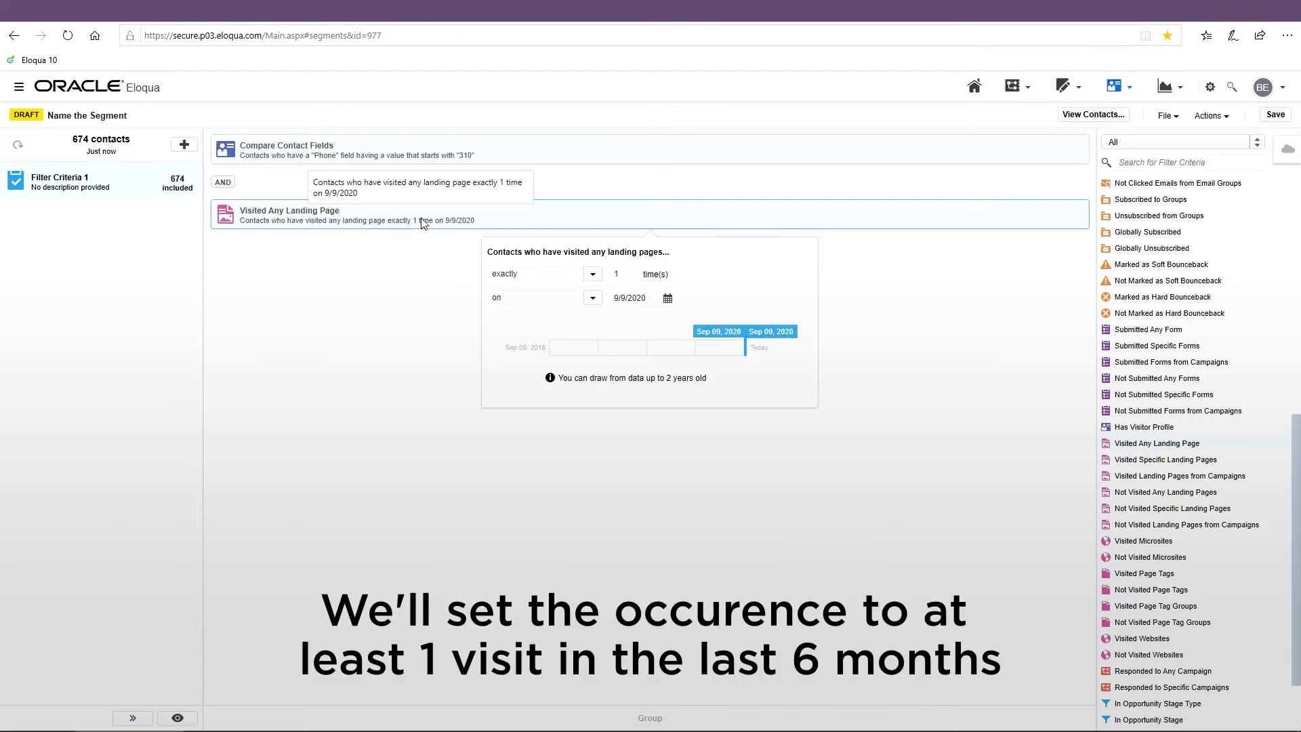
left_click(593, 276)
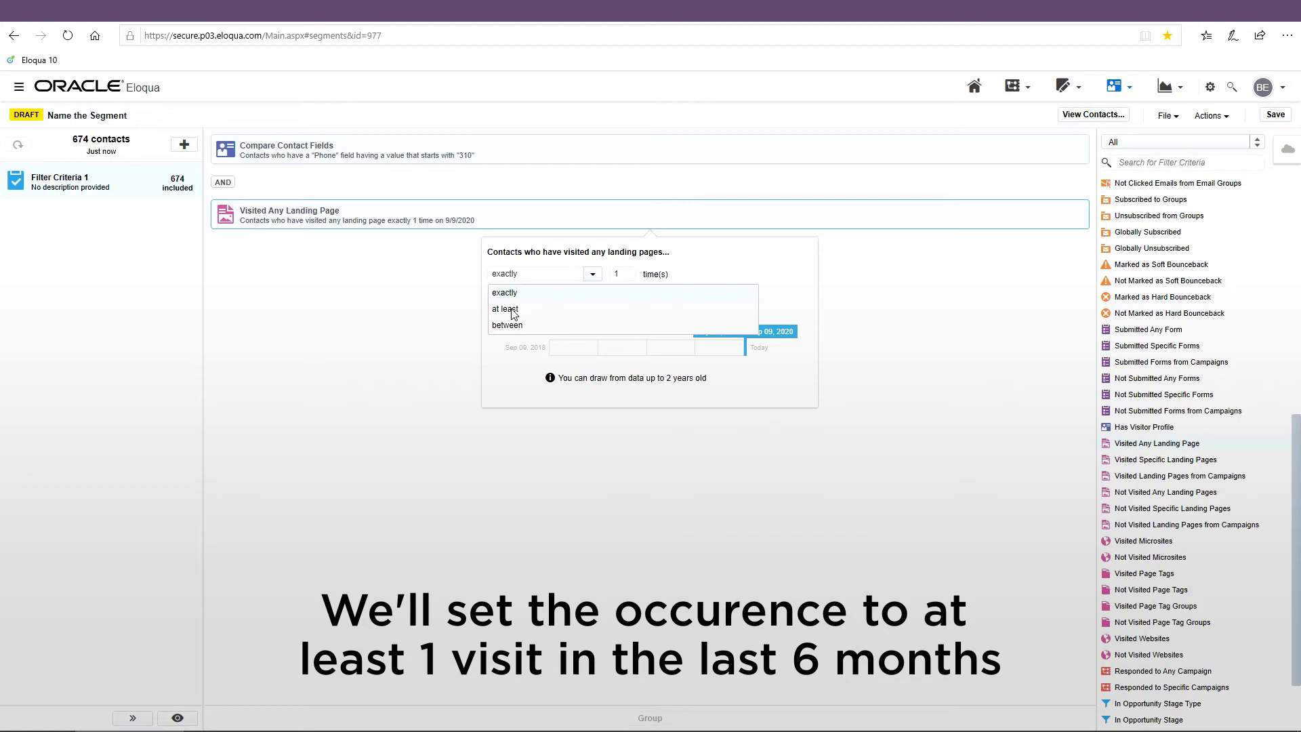
left_click(512, 309)
left_click(593, 298)
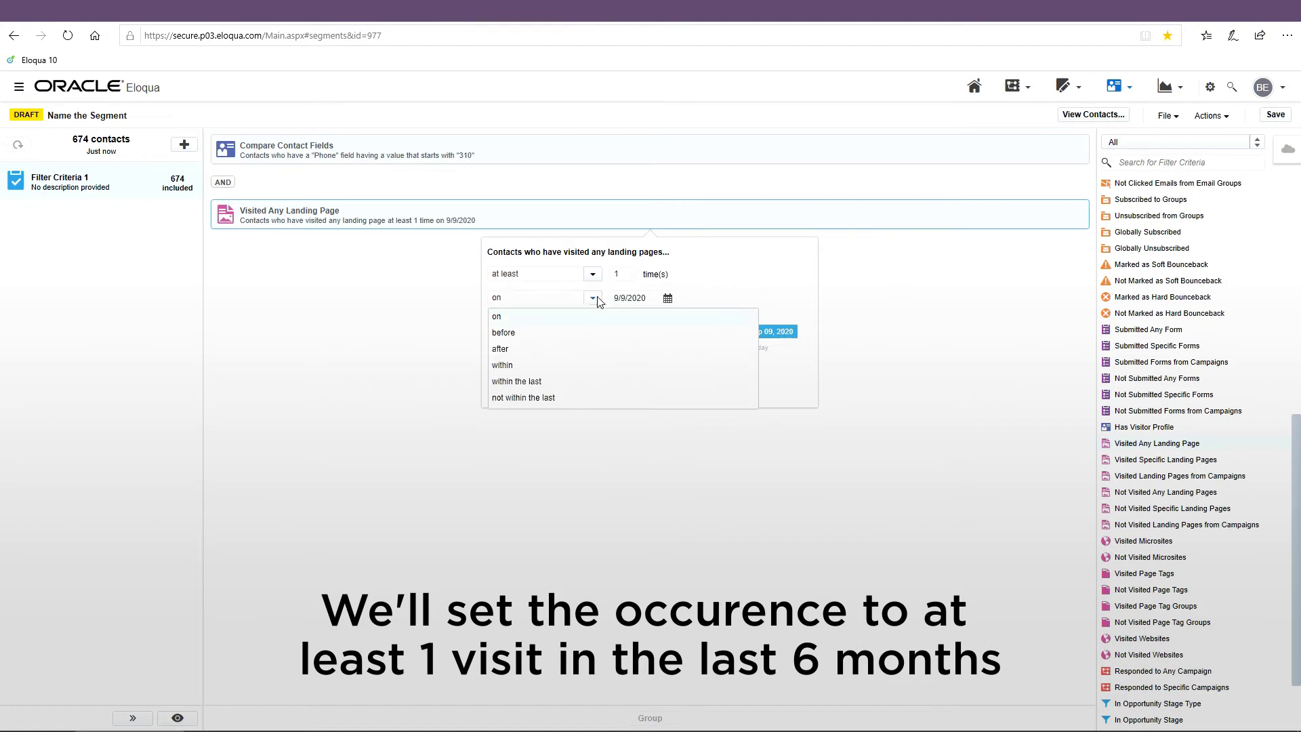
left_click(534, 384)
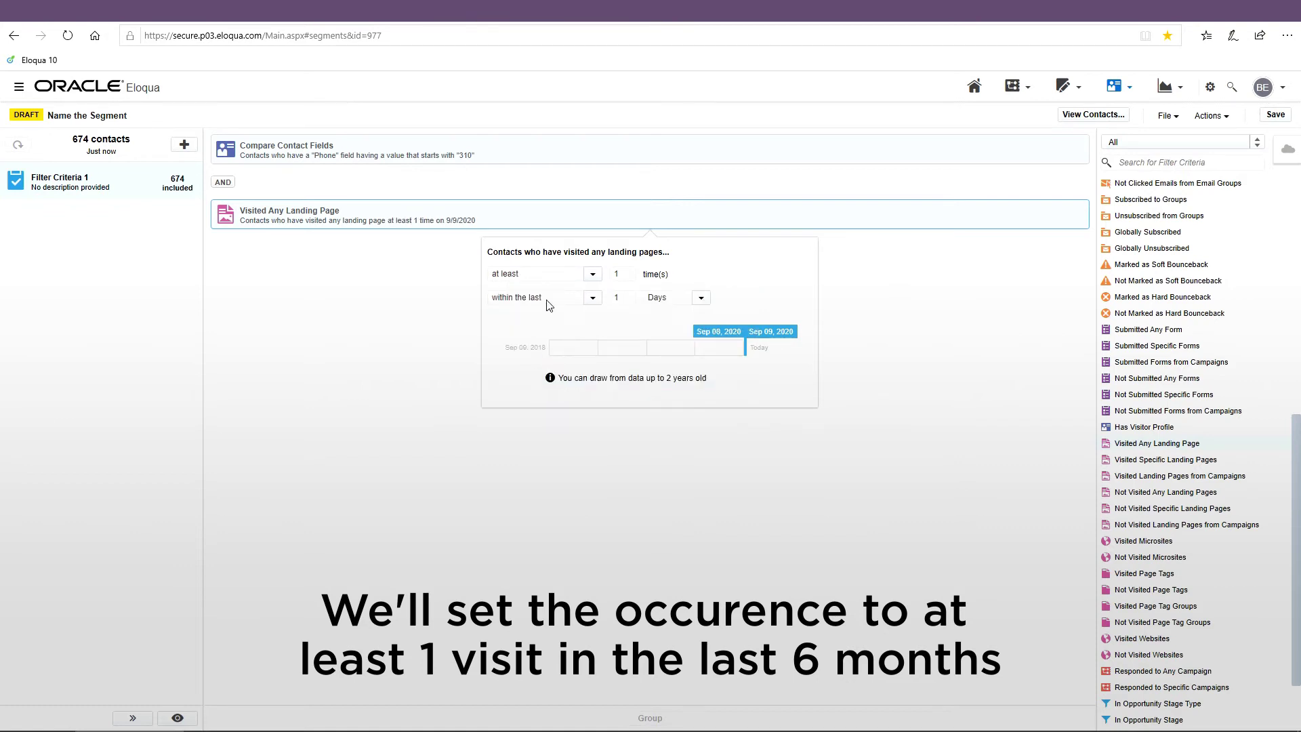
left_click(701, 298)
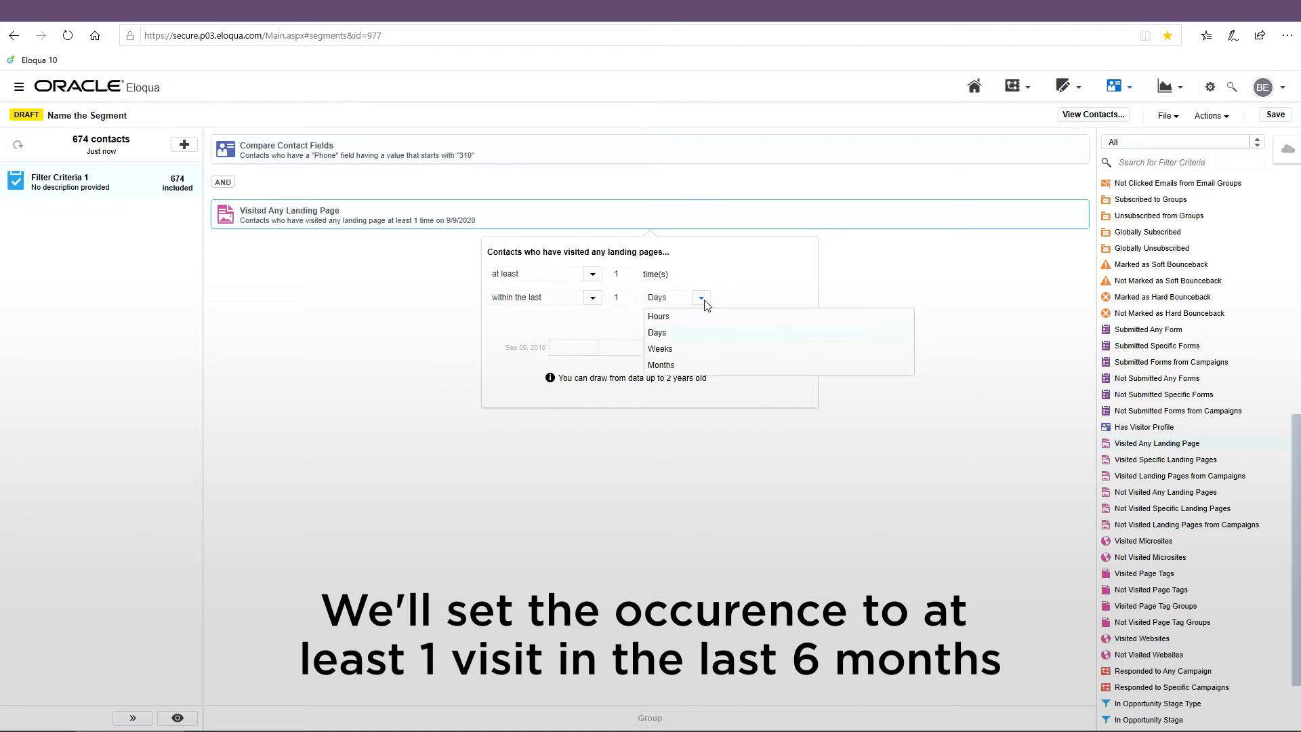
left_click(658, 367)
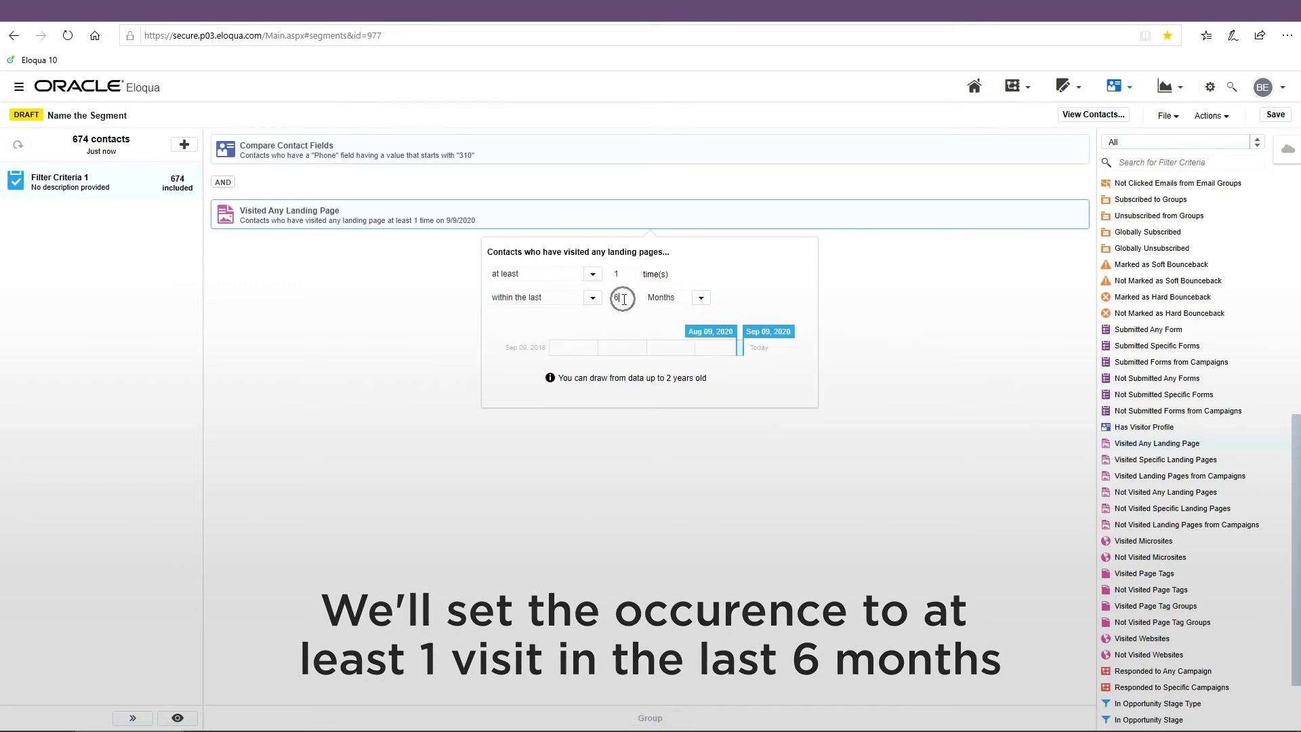
left_click(670, 481)
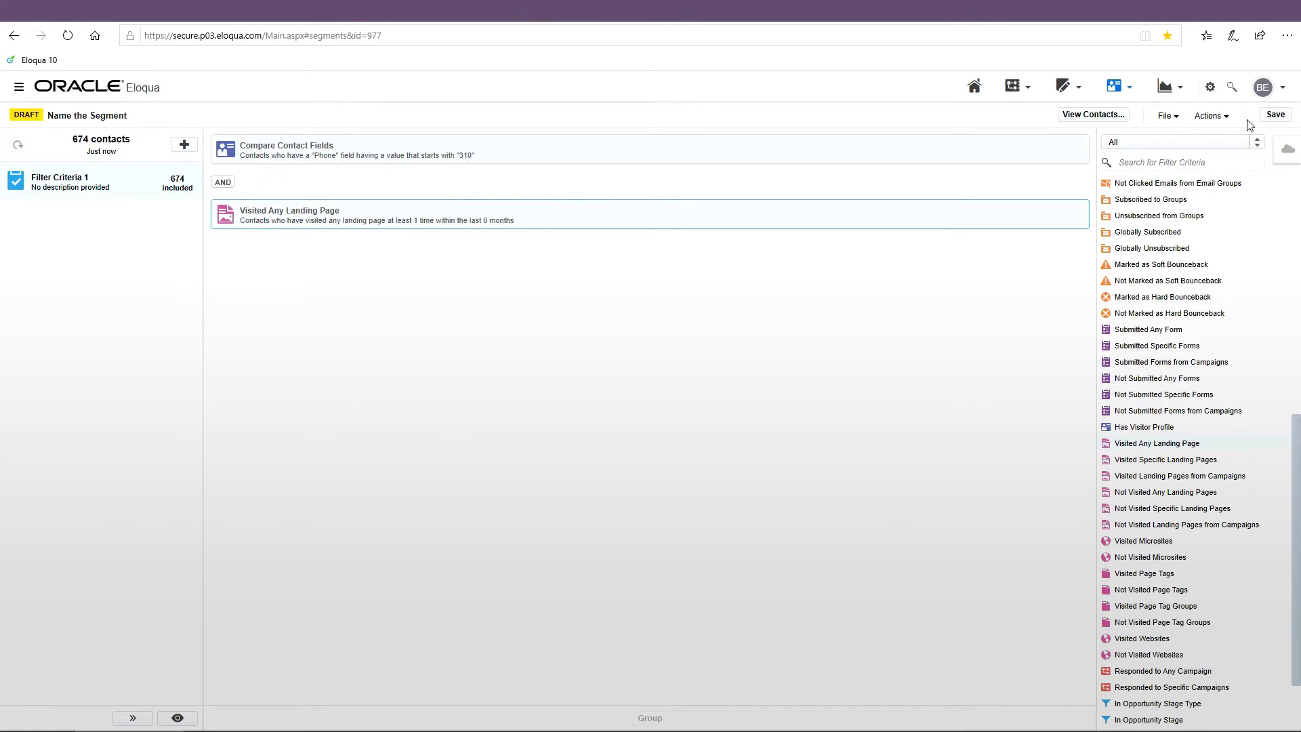
left_click(1275, 114)
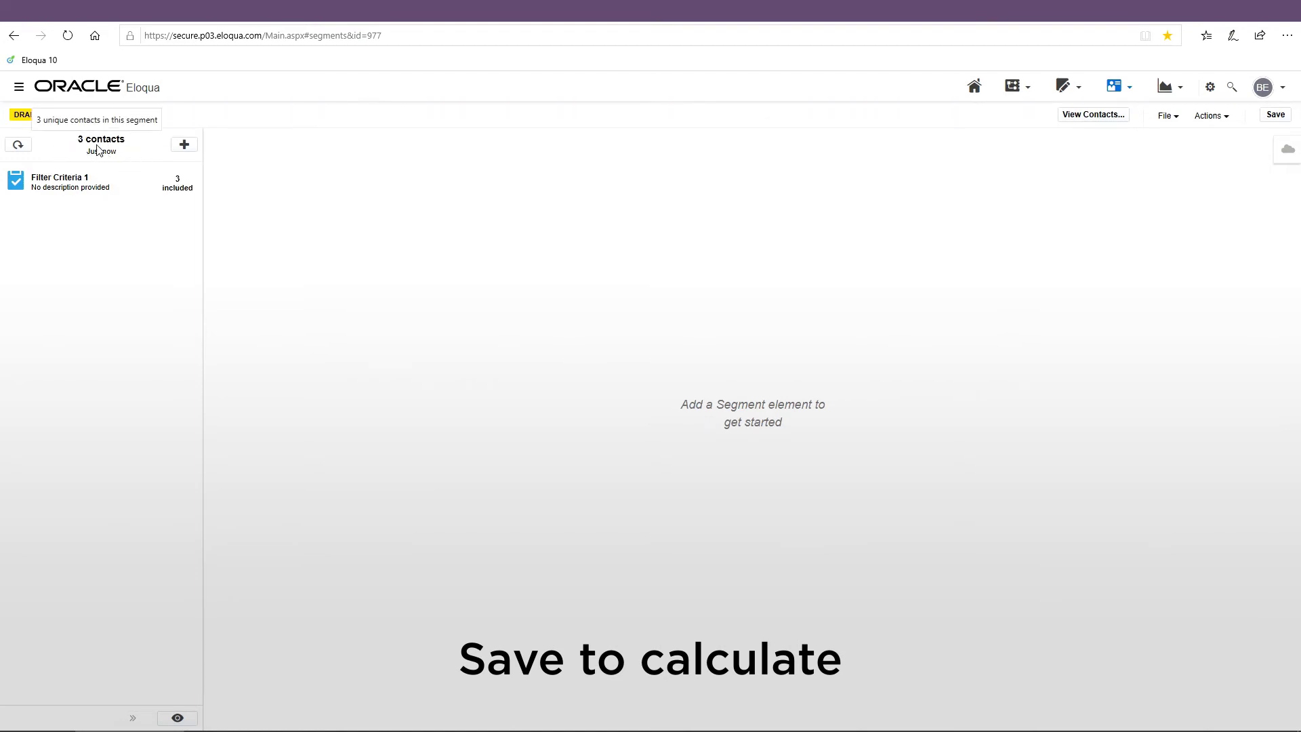
Step: Change the Phone criterion in Filter Criteria 1 to values starting with 818 and save the segment
left_click(119, 181)
left_click(456, 156)
double_click(597, 256)
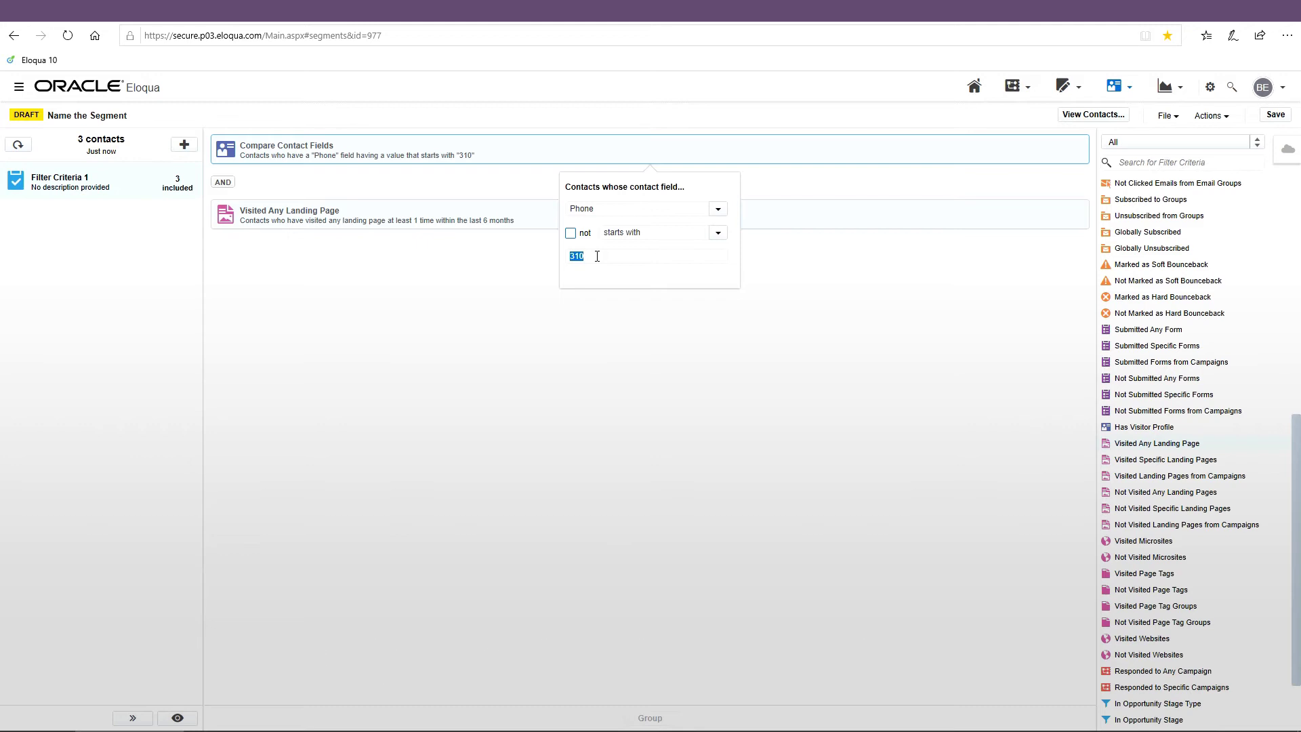
type("818")
left_click(610, 347)
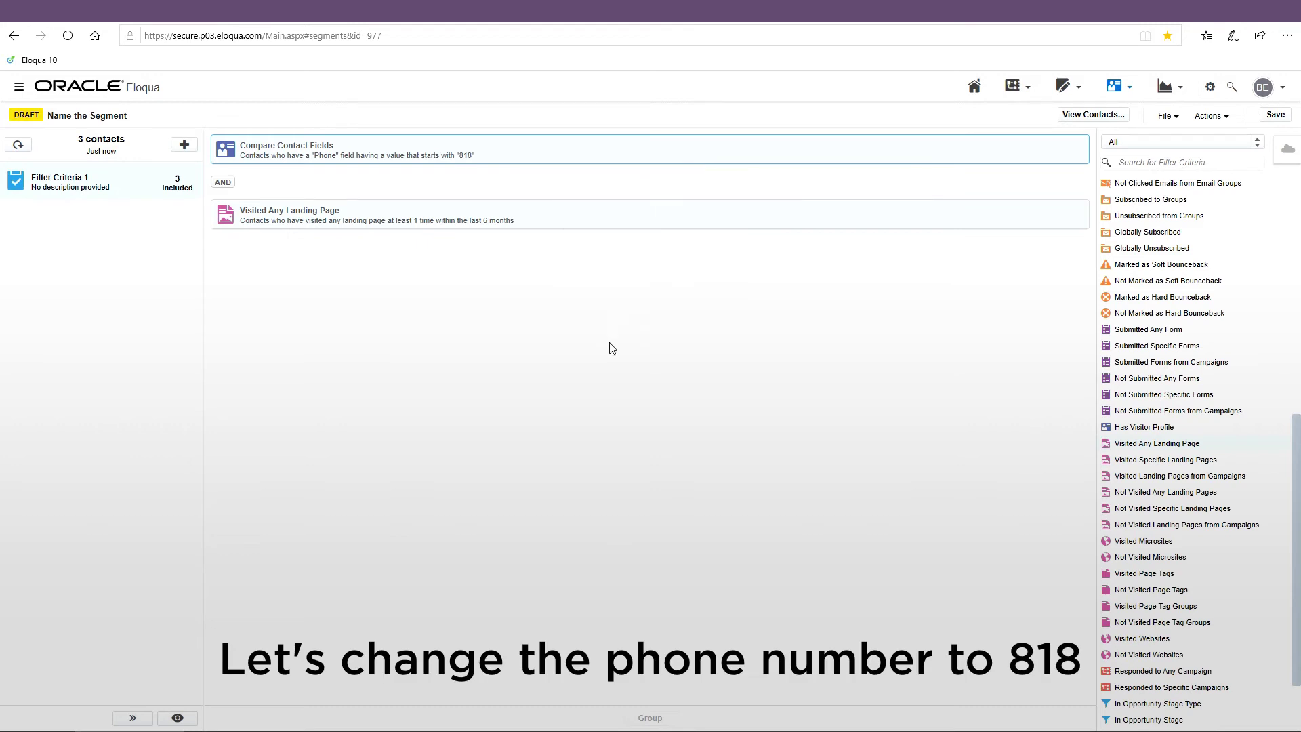
left_click(1276, 115)
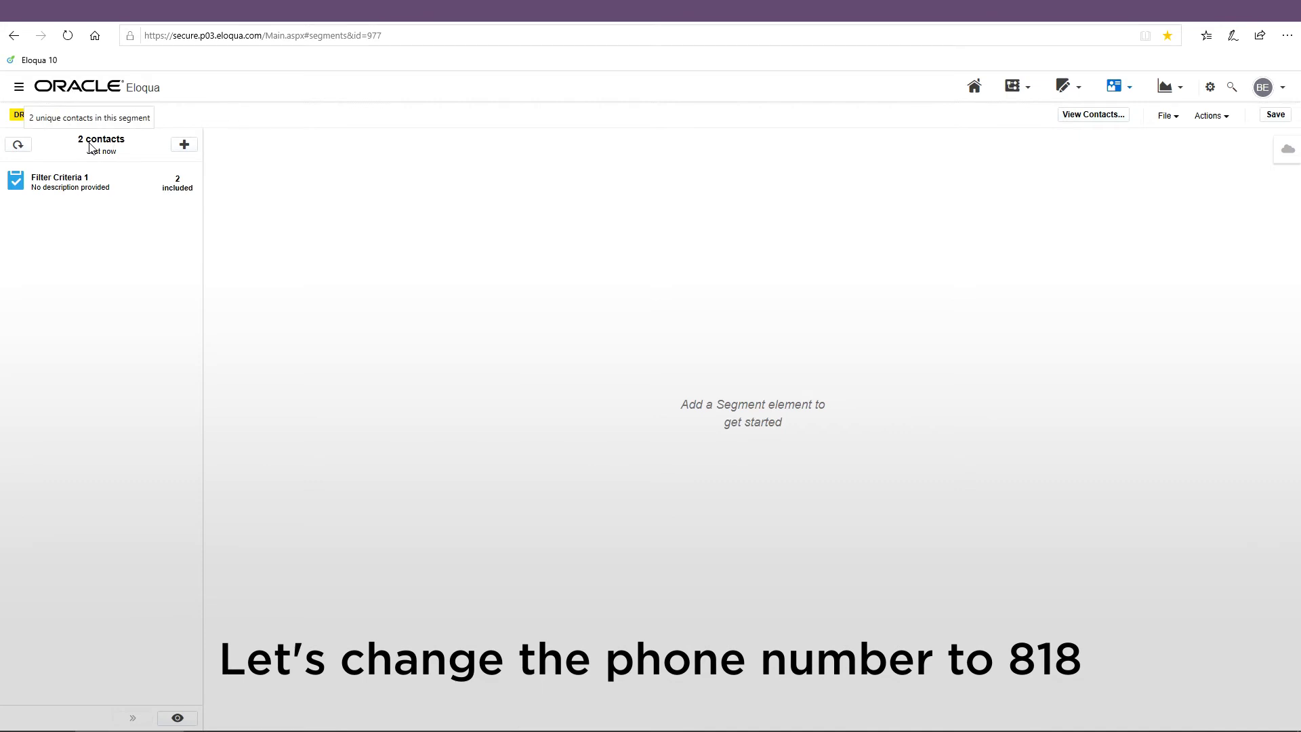
Step: Reopen Filter Criteria 1 and delete its Visited Any Landing Page criterion
left_click(90, 188)
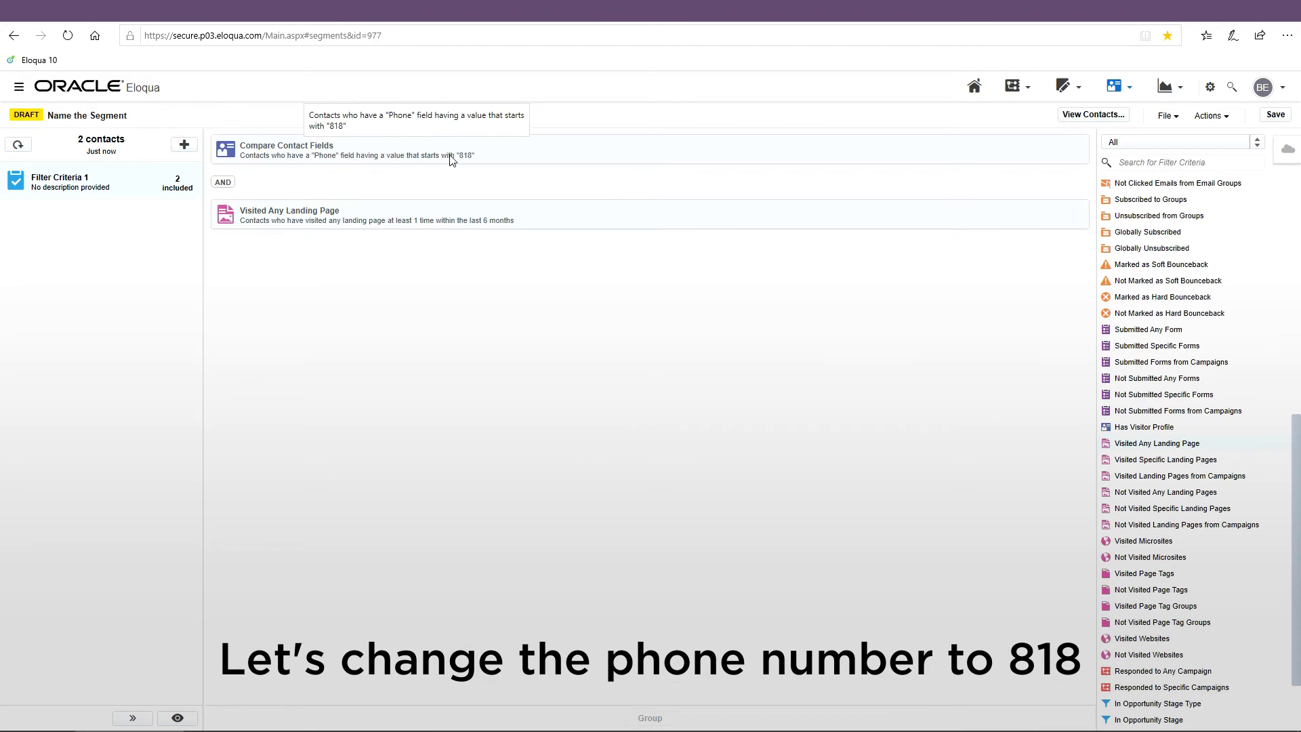
right_click(385, 223)
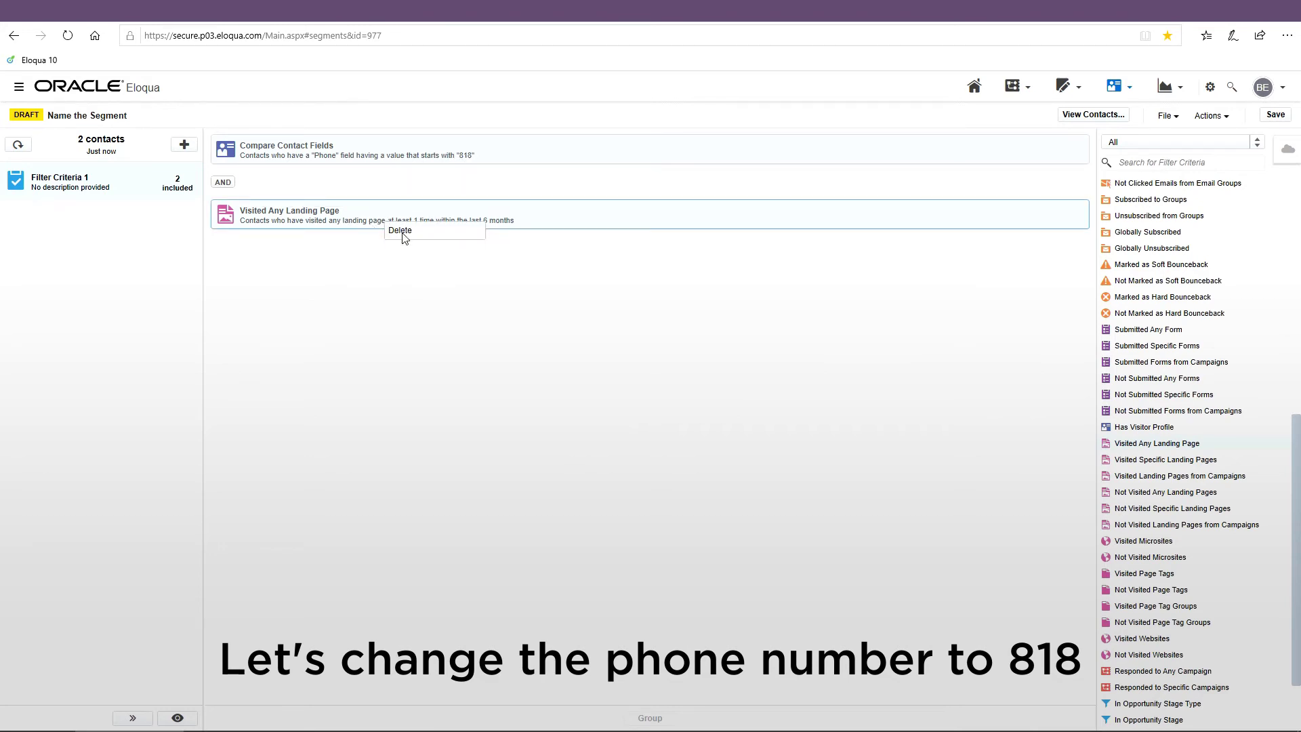
left_click(401, 231)
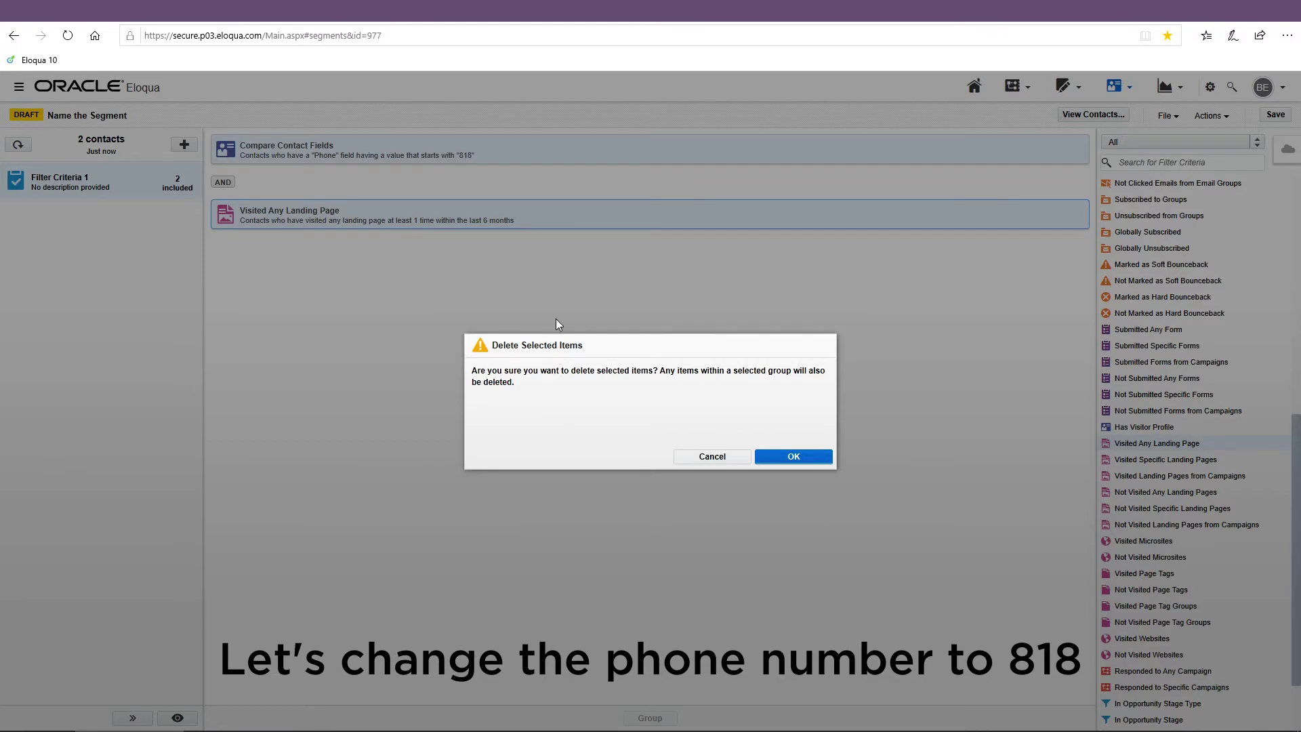
left_click(796, 461)
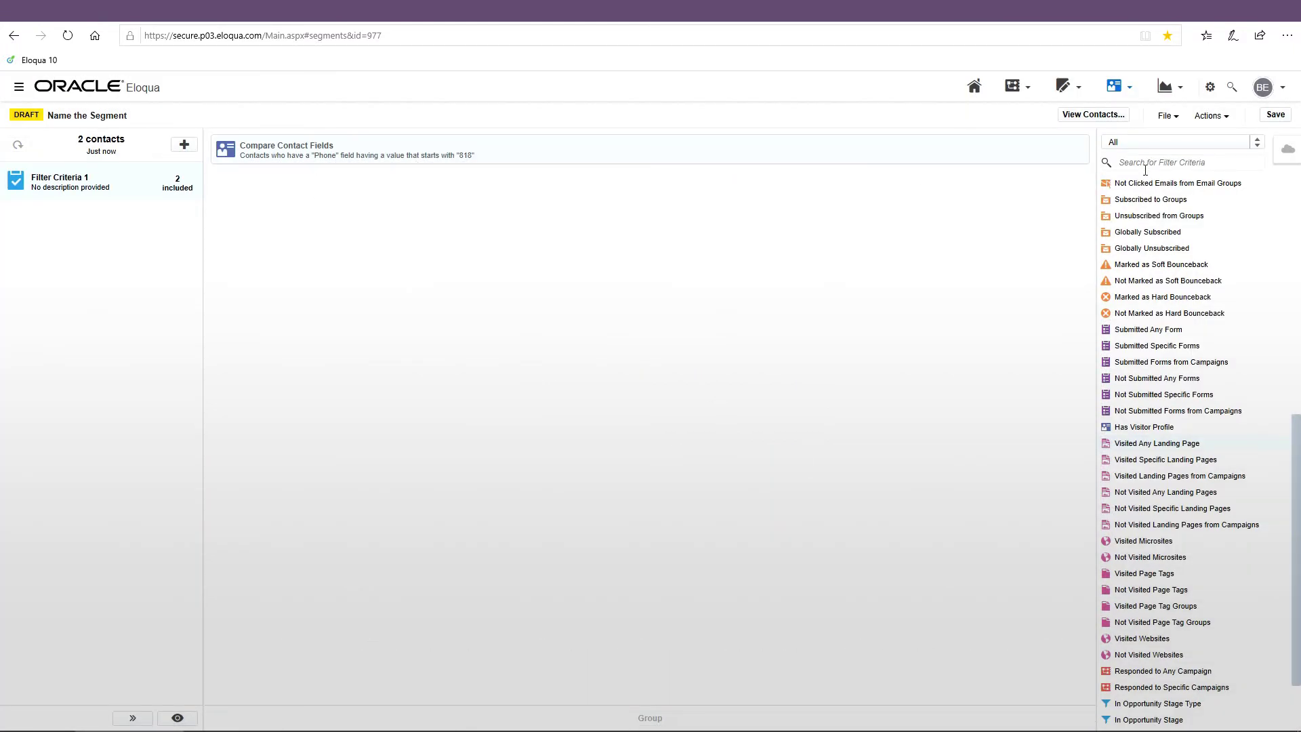
Step: Add a second Compare Contact Fields criterion, joined by OR, for contacts whose Phone field starts with 310
scroll(1150, 260, "up", 8)
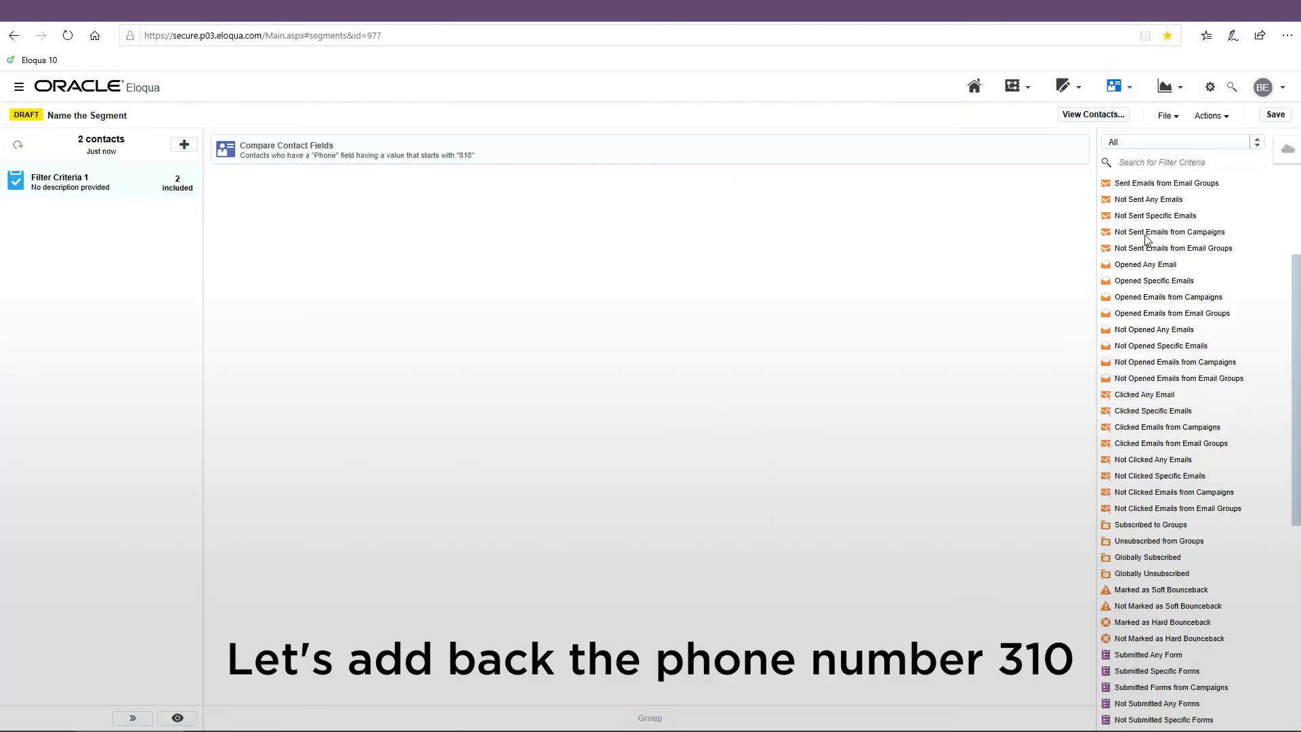
left_click_drag(1130, 184, 371, 238)
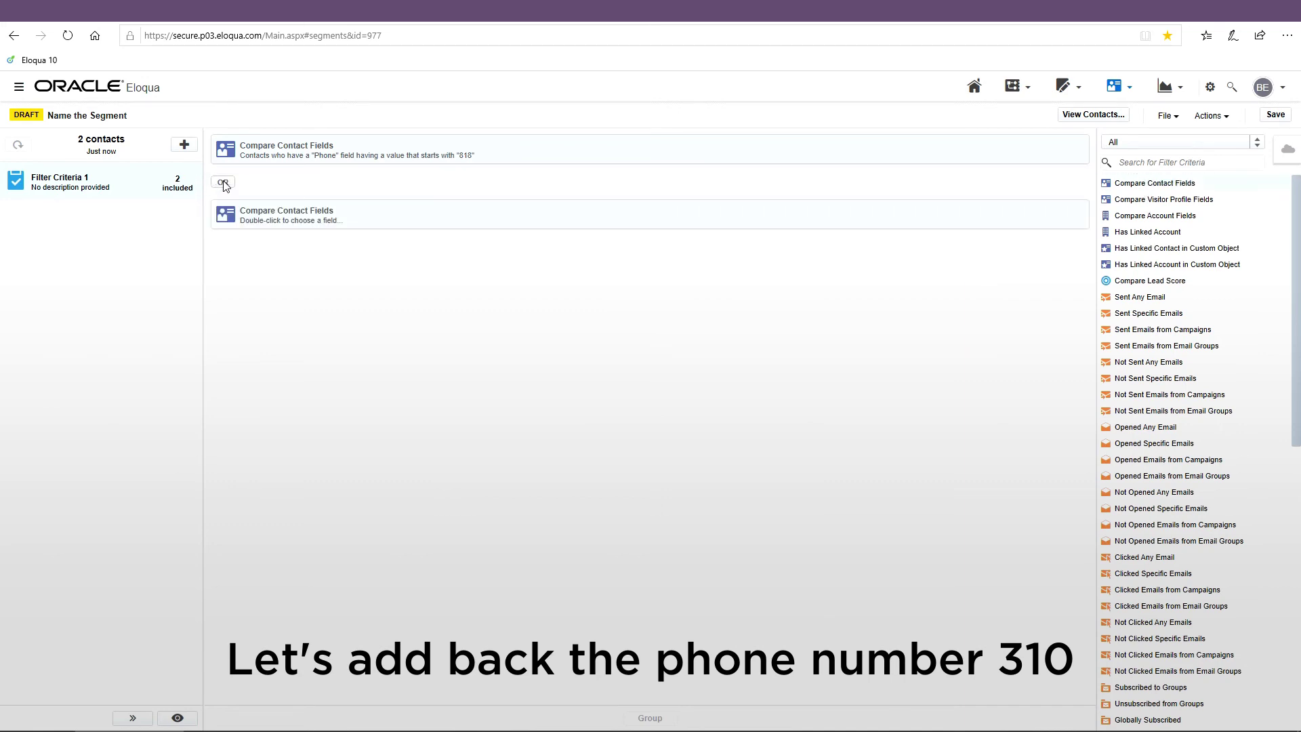
double_click(405, 213)
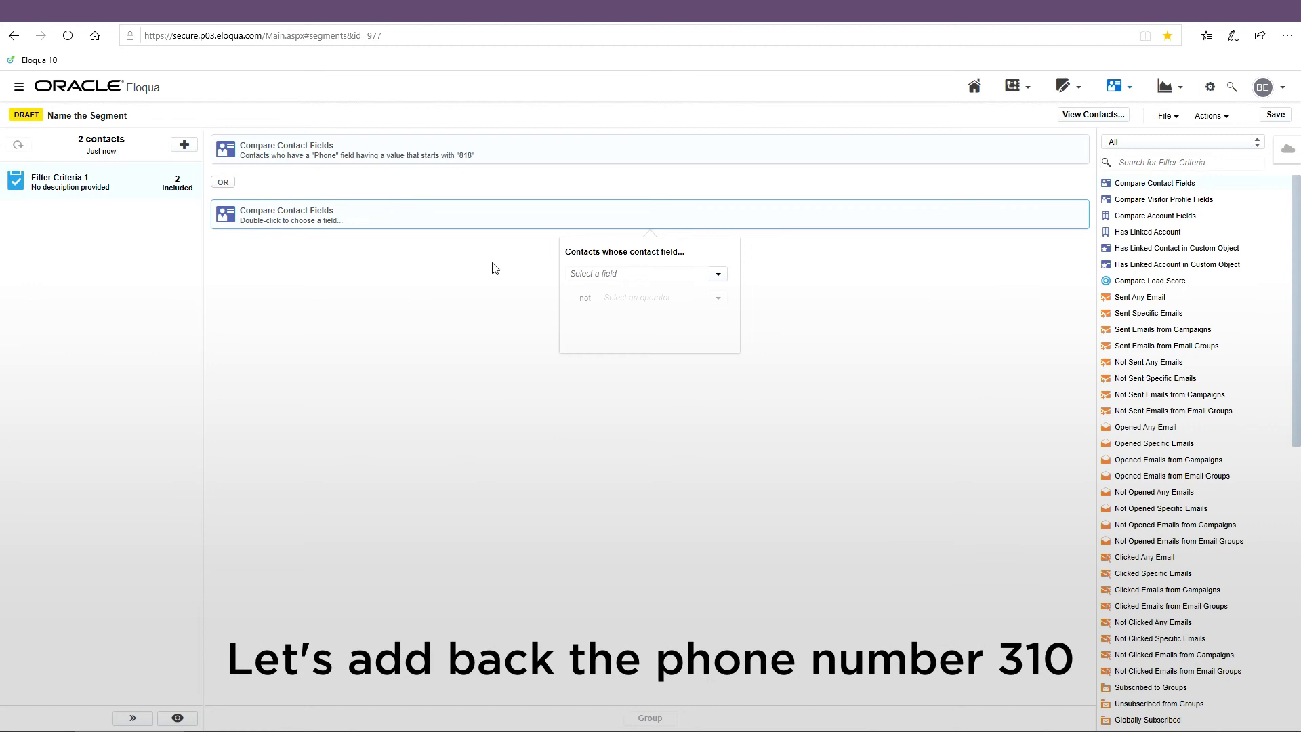
left_click(658, 274)
type("phon")
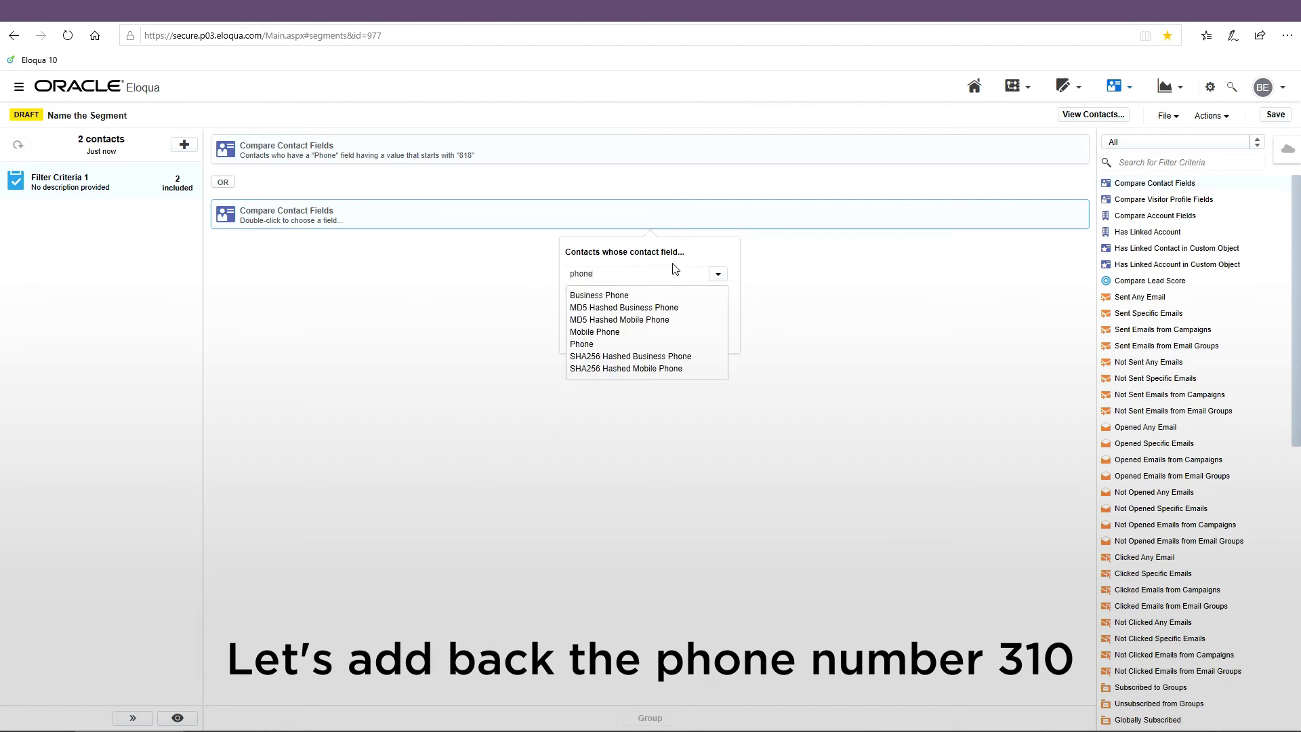
left_click(581, 344)
left_click(719, 304)
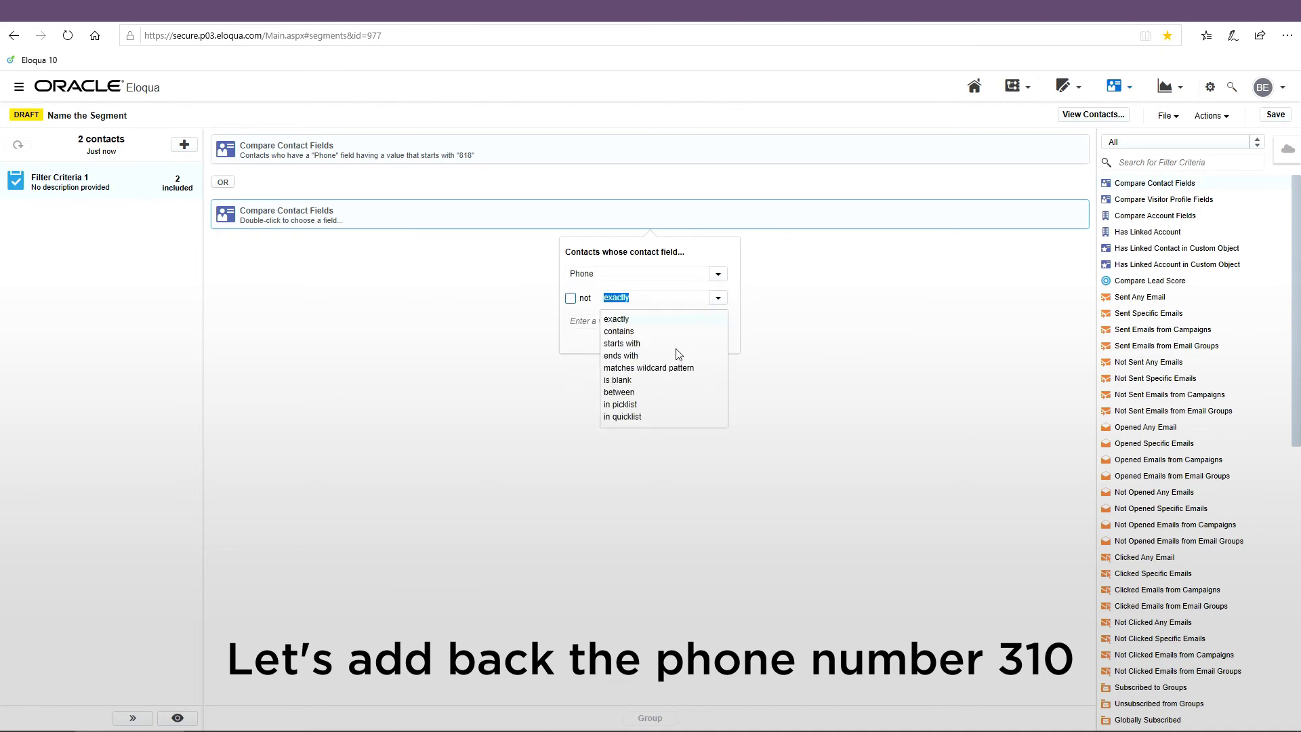
left_click(630, 343)
left_click(625, 319)
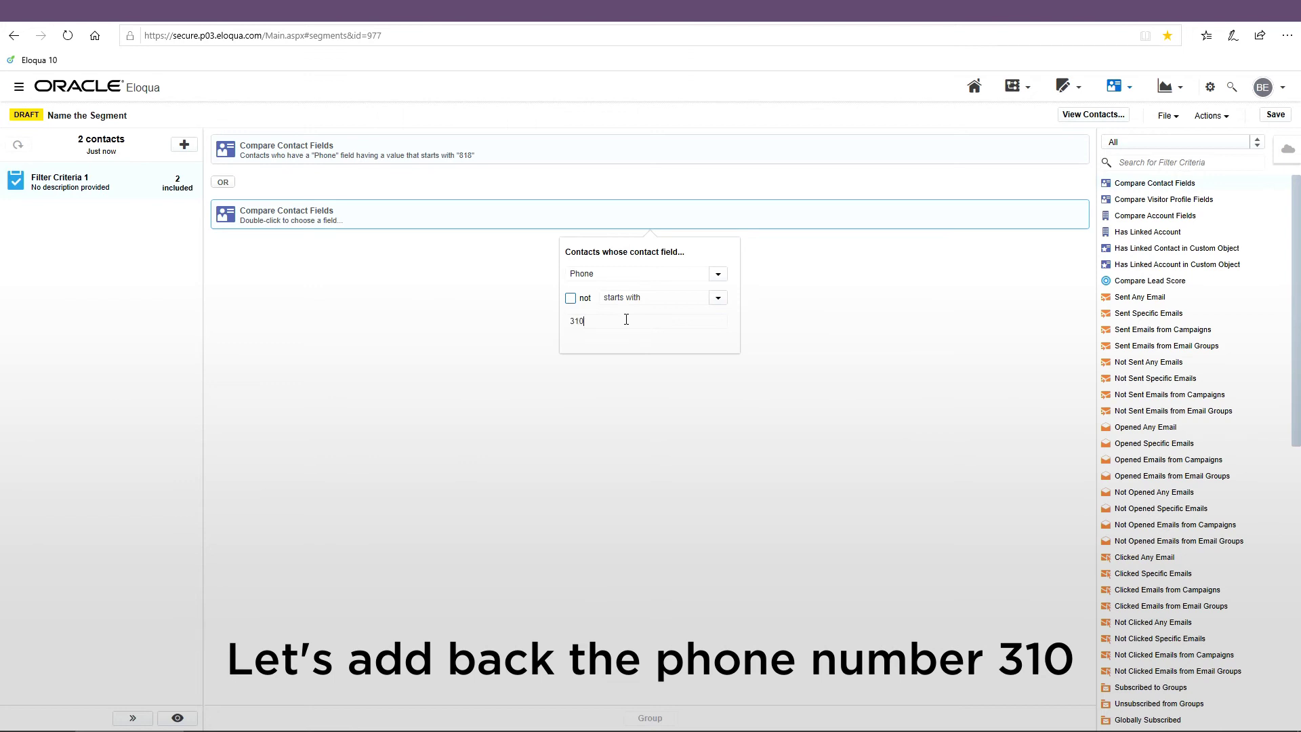
left_click(786, 332)
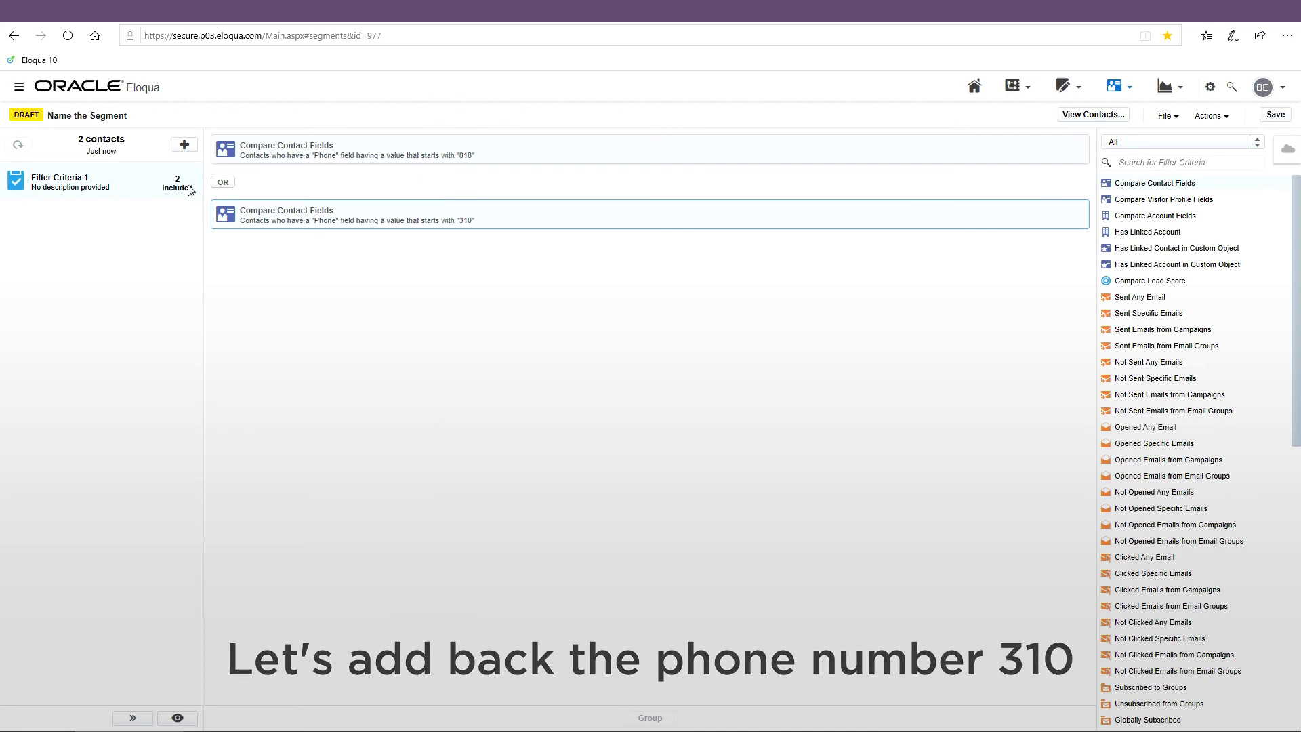
Step: Find the SPAM shared filter and add it to the segment as a shared filter rather than a local copy
left_click(183, 146)
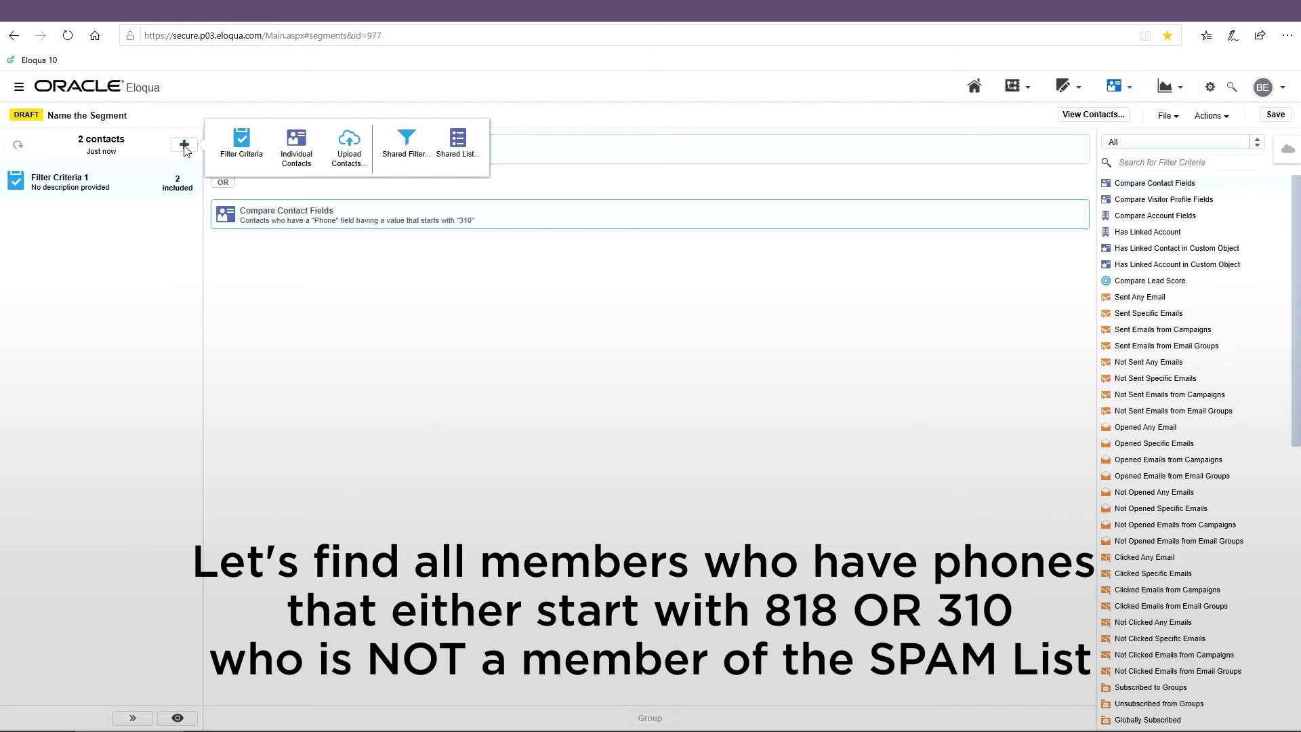
left_click(408, 142)
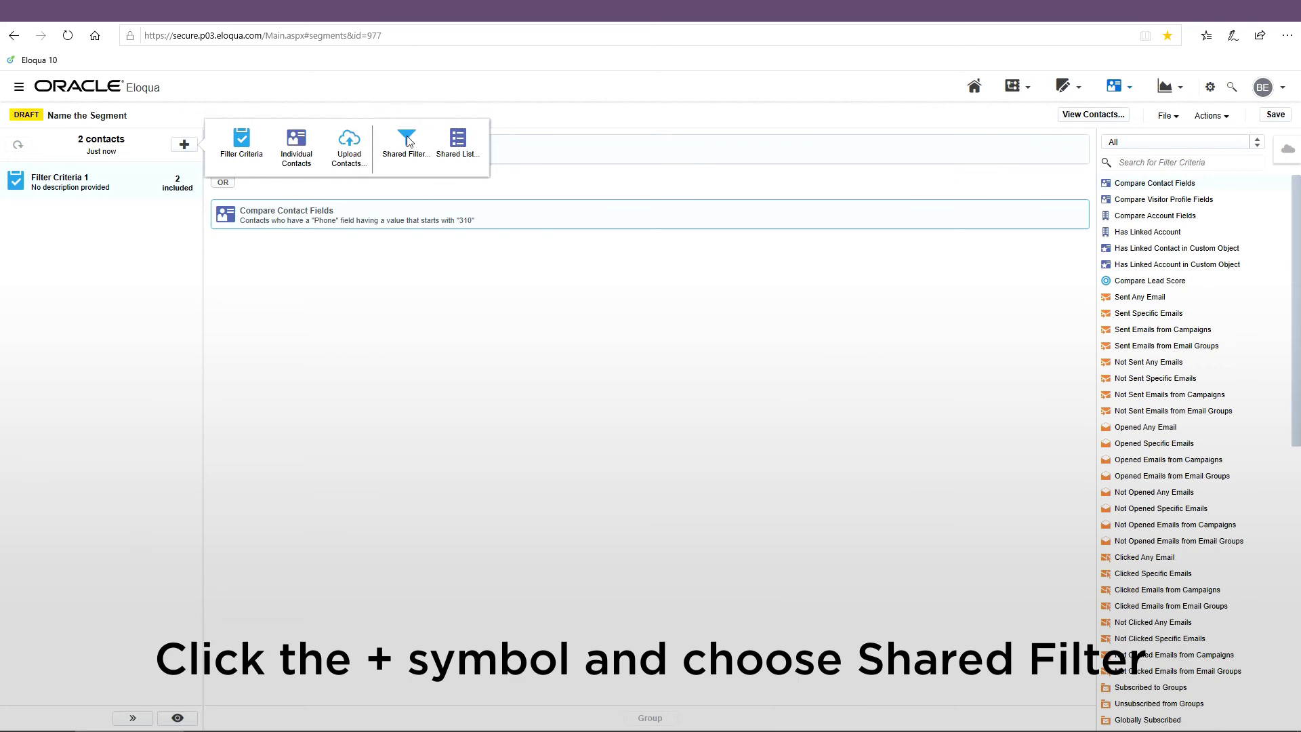
left_click(407, 141)
left_click(1101, 145)
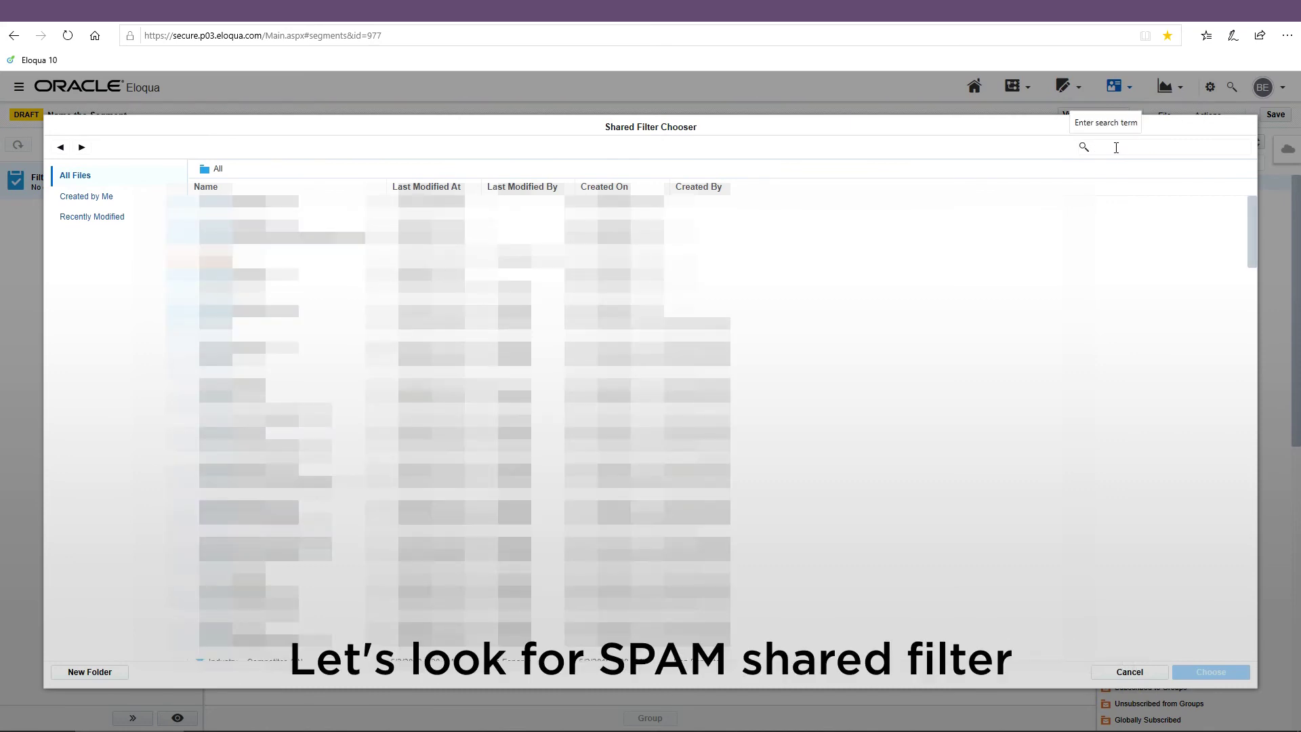
type("spam")
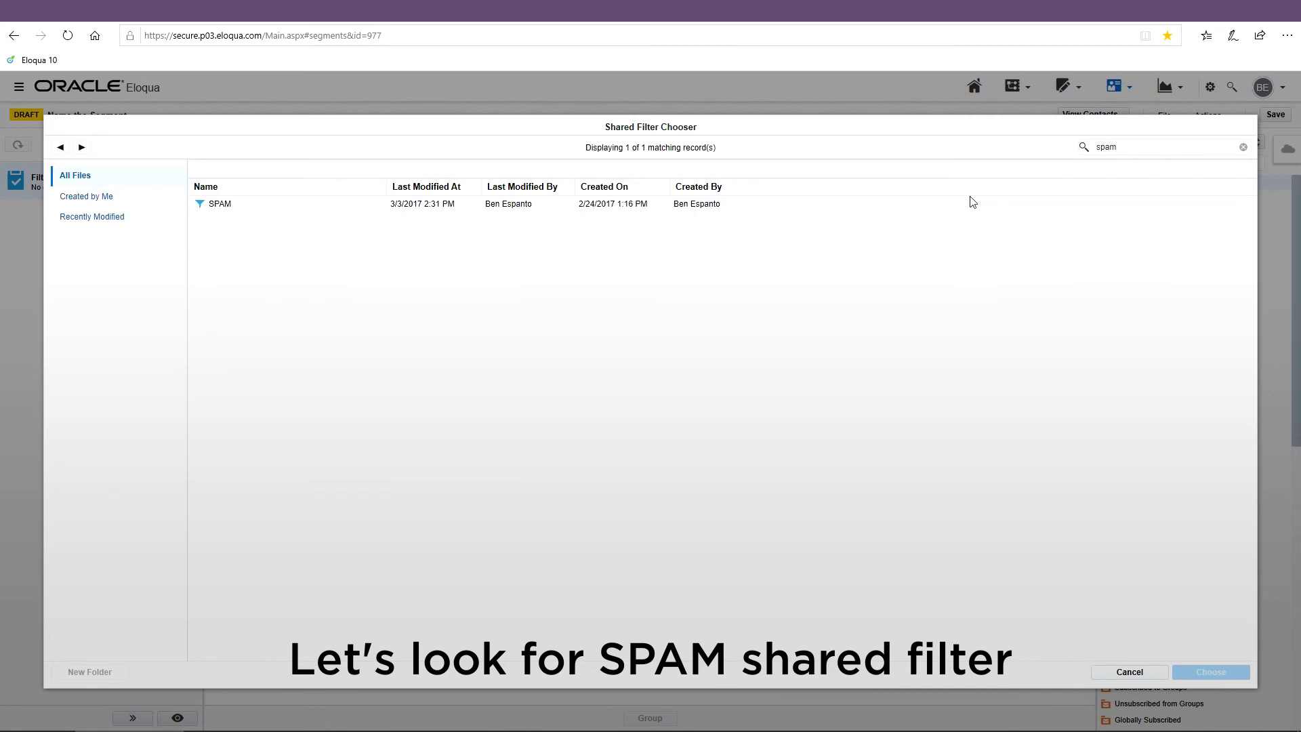
left_click(216, 208)
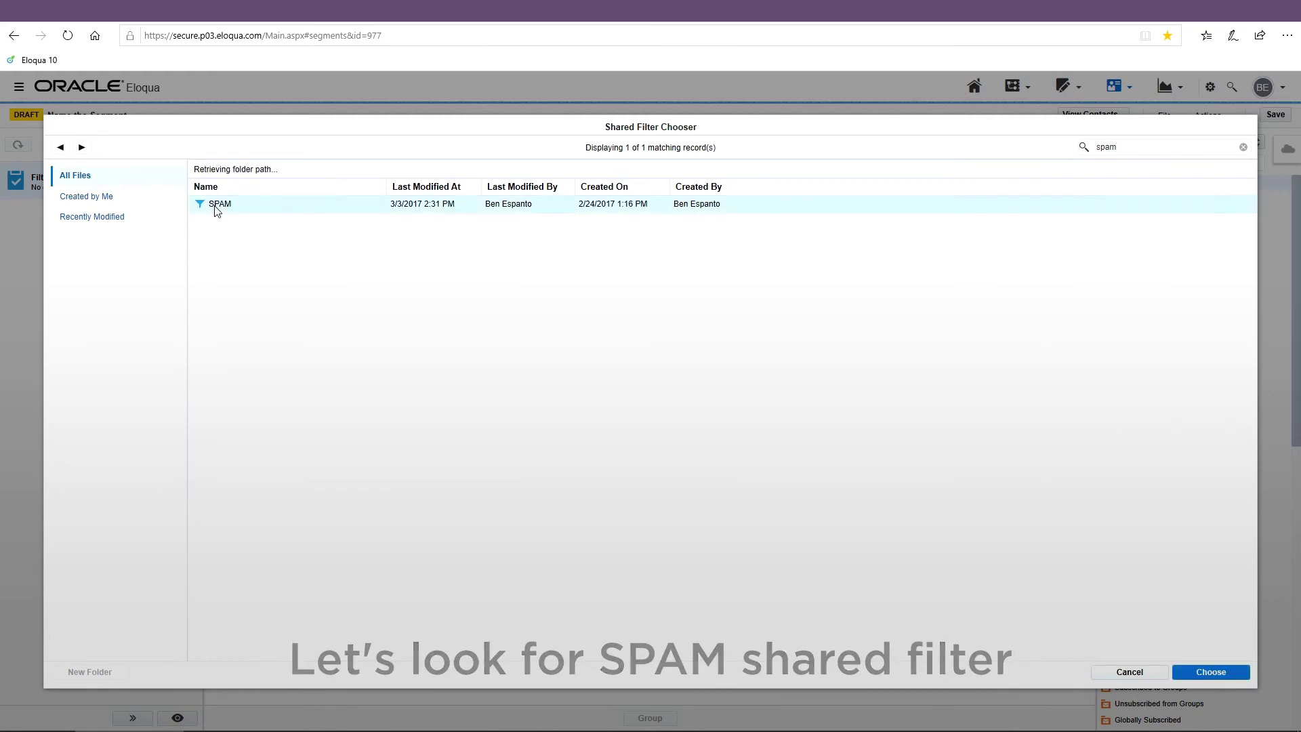
left_click(1206, 671)
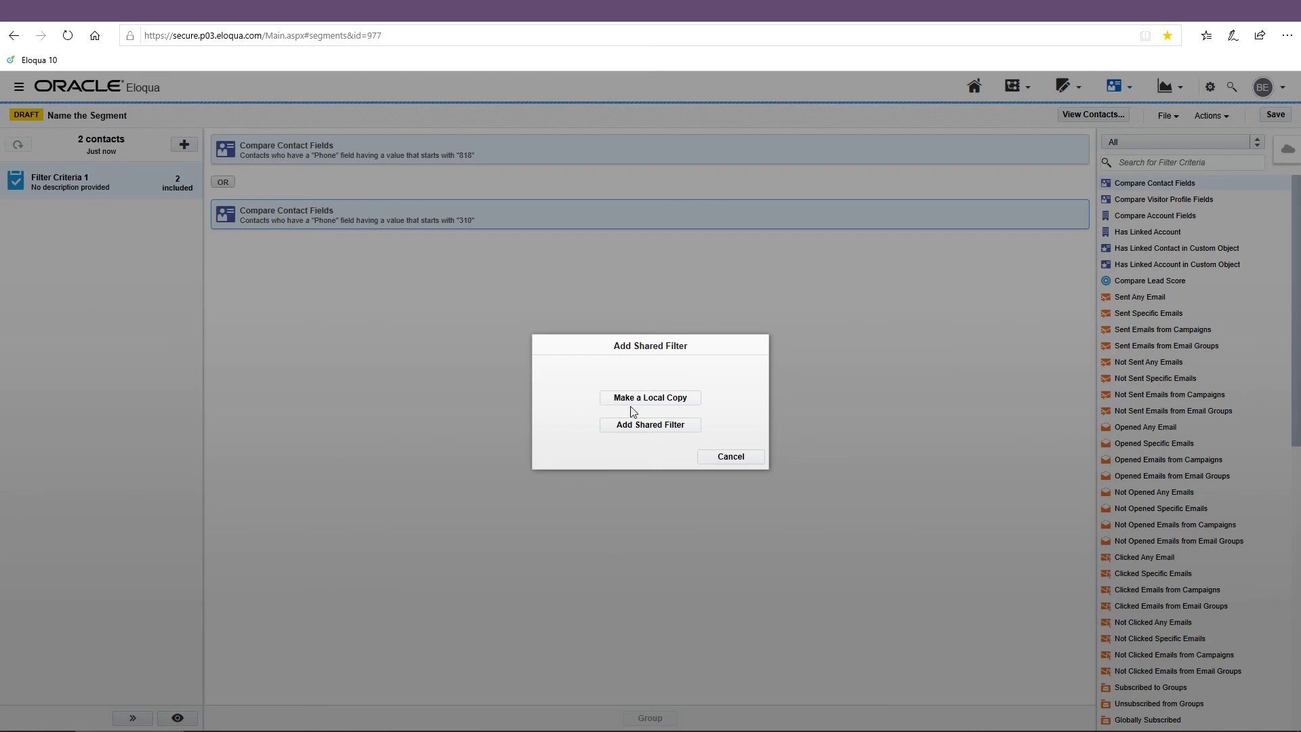
left_click(640, 427)
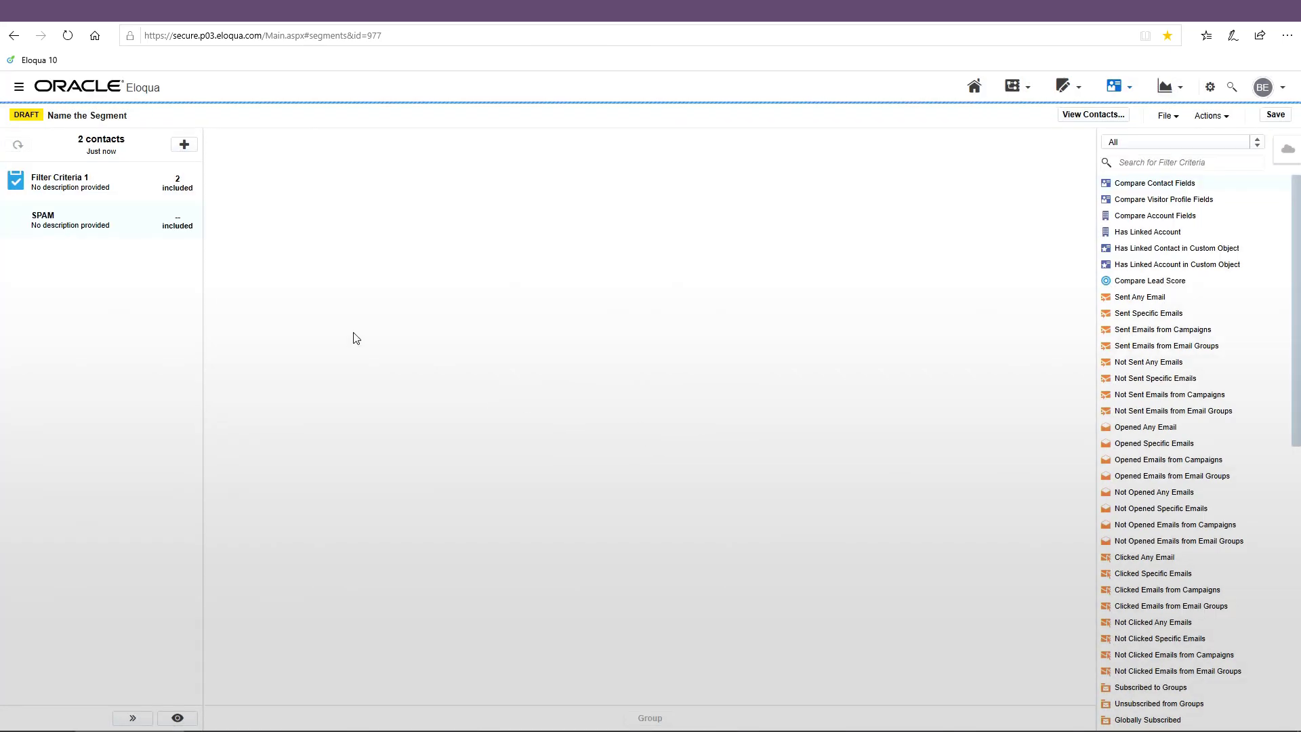
Step: Review the criteria of the SPAM filter and Filter Criteria 1, and save the segment
left_click(117, 222)
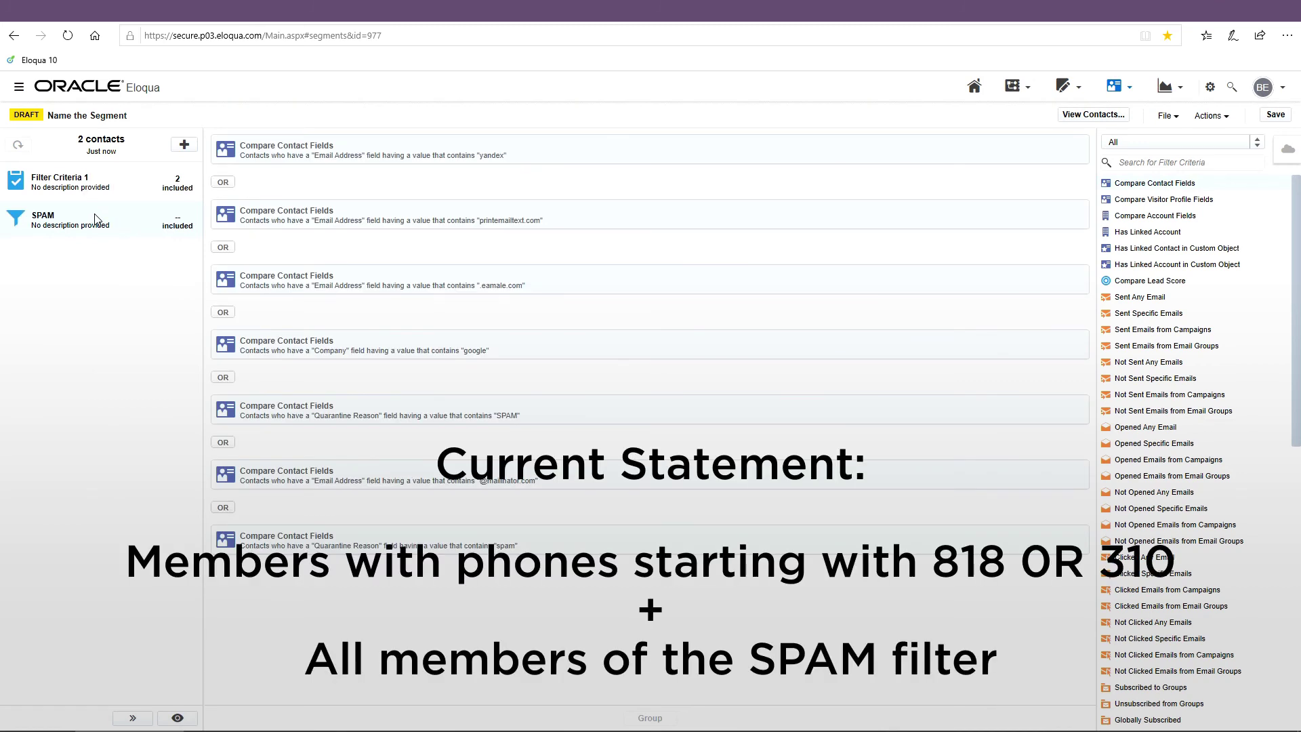
left_click(102, 195)
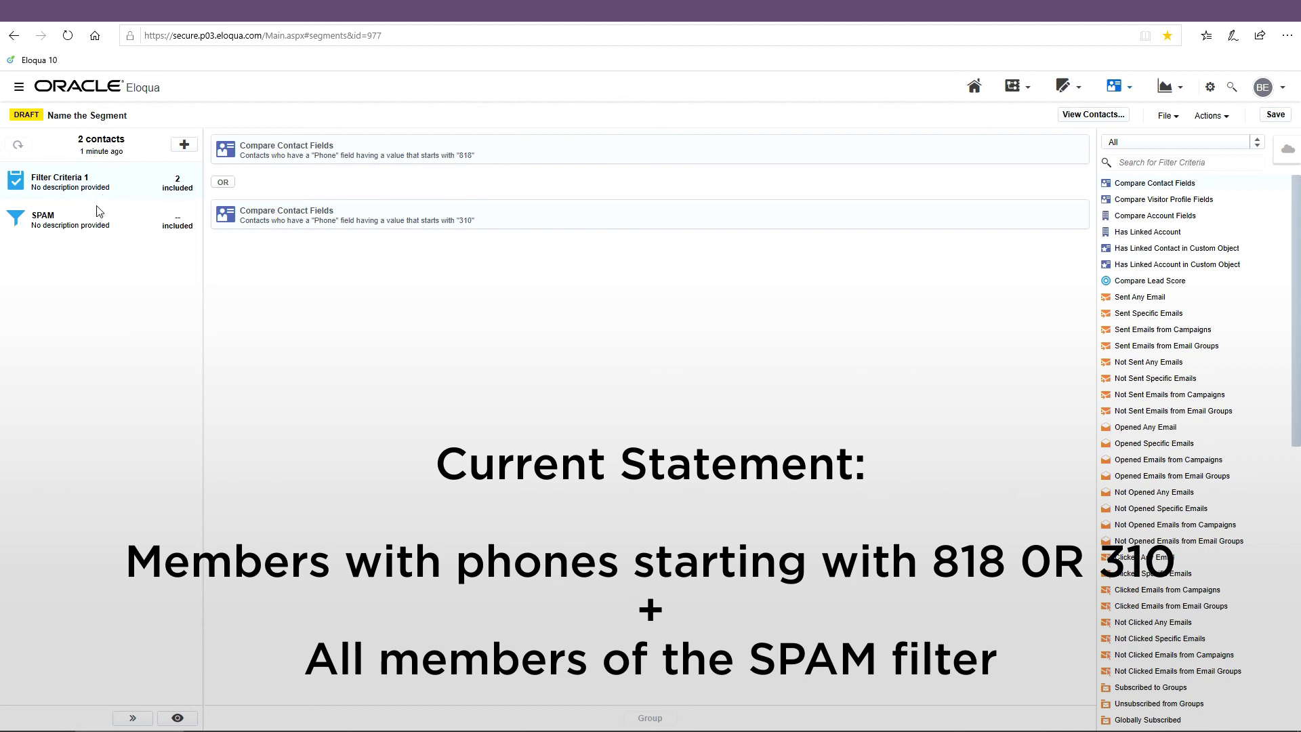
left_click(1278, 115)
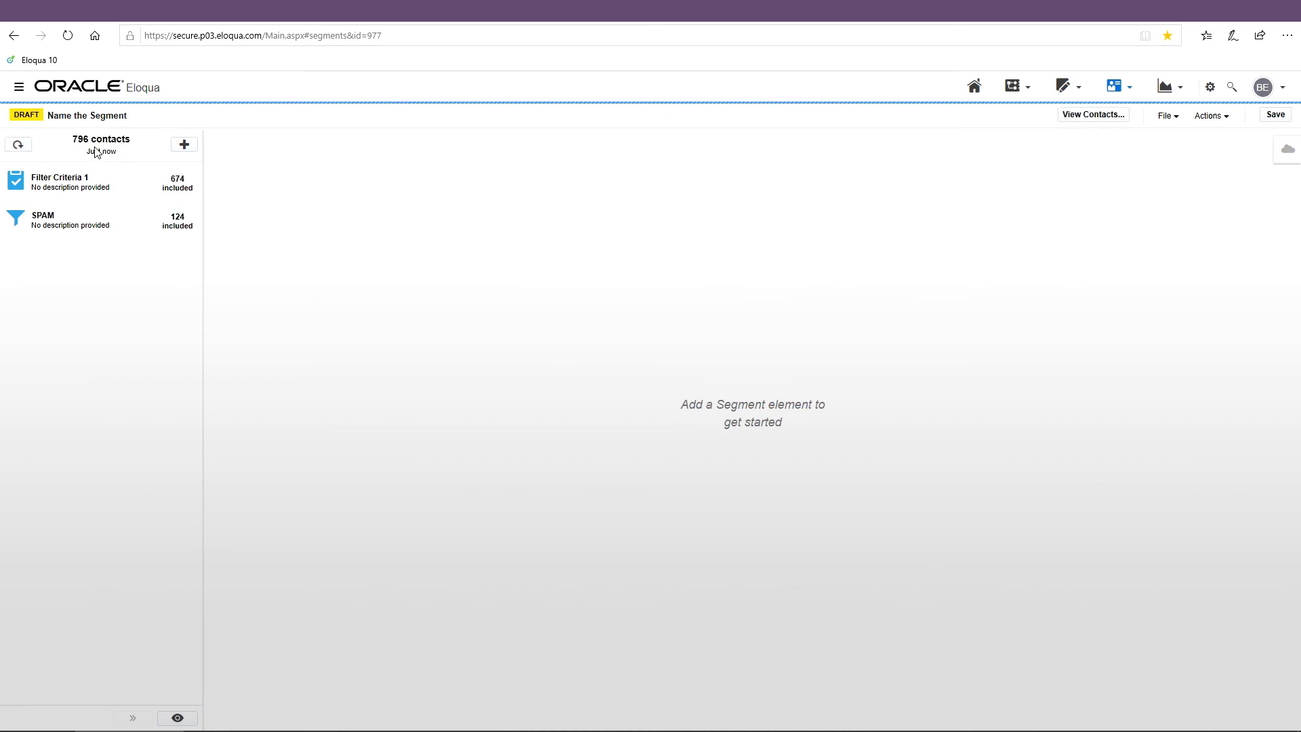
Step: Switch the SPAM filter from include to exclude and save the segment to recalculate its contacts
left_click(181, 230)
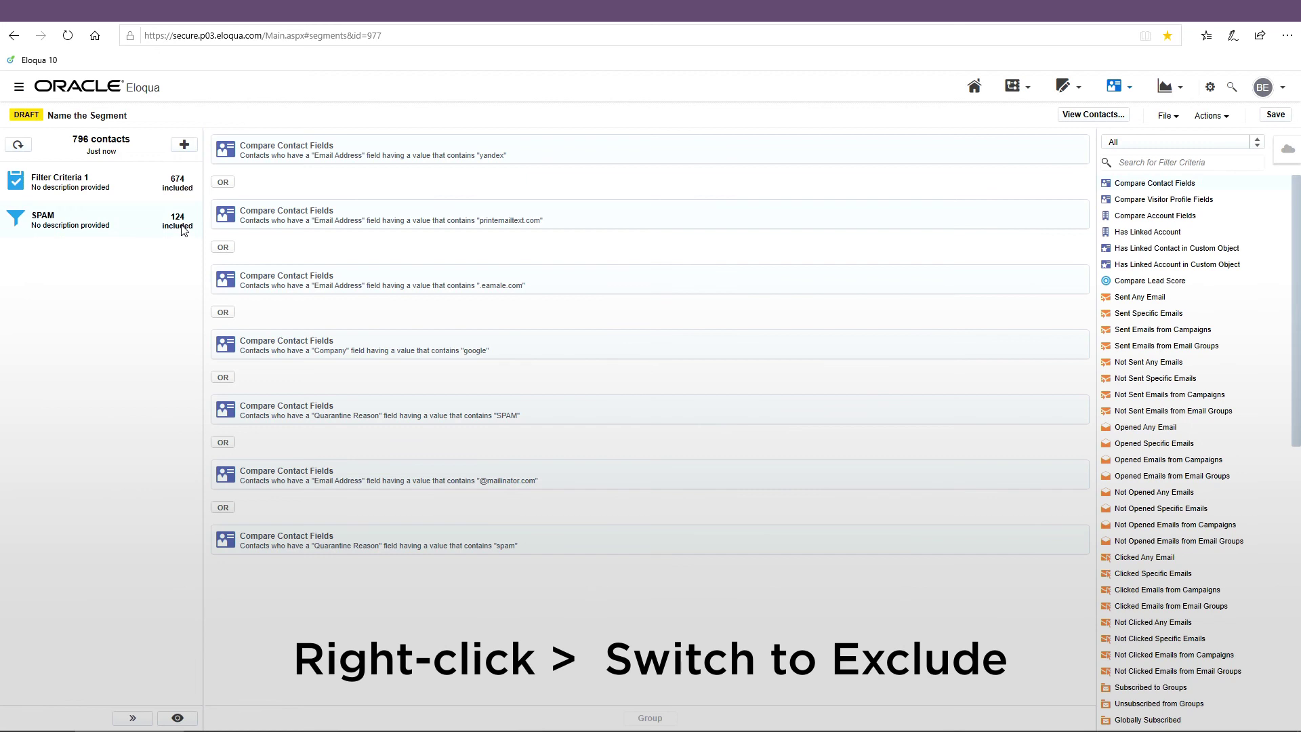
right_click(182, 231)
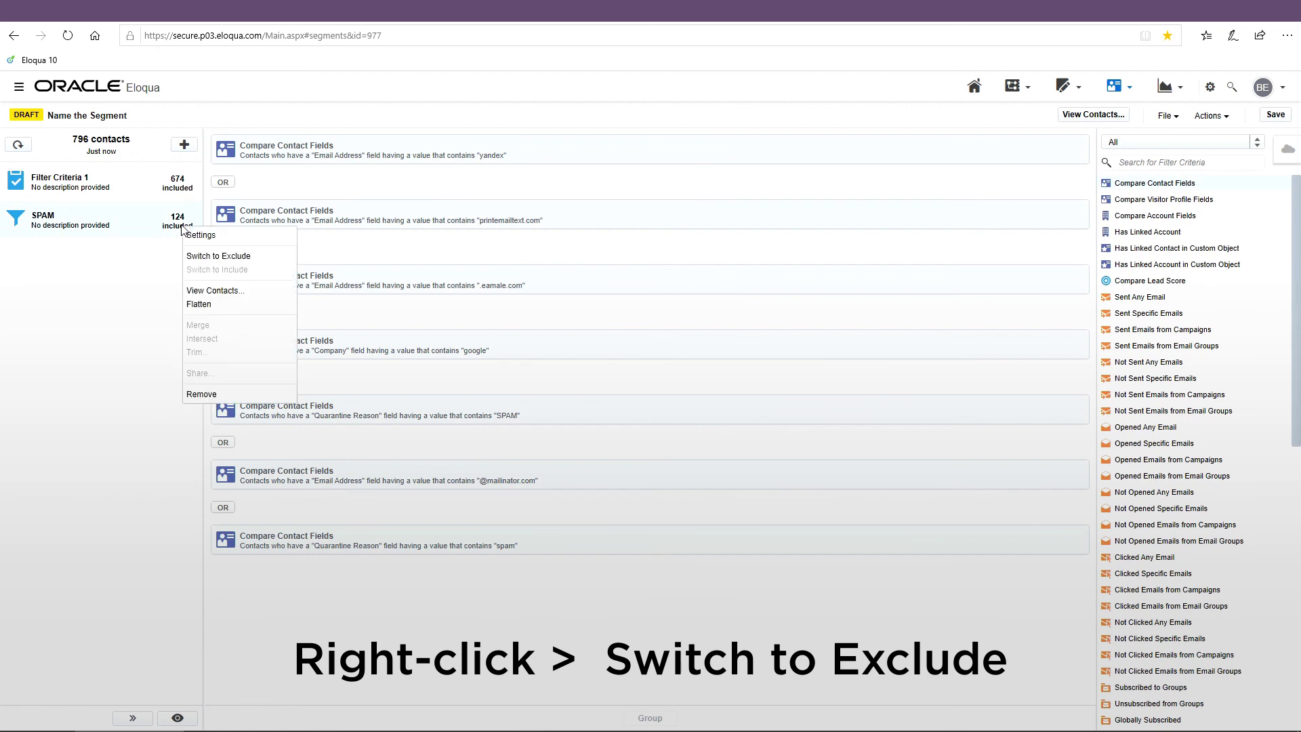
left_click(232, 262)
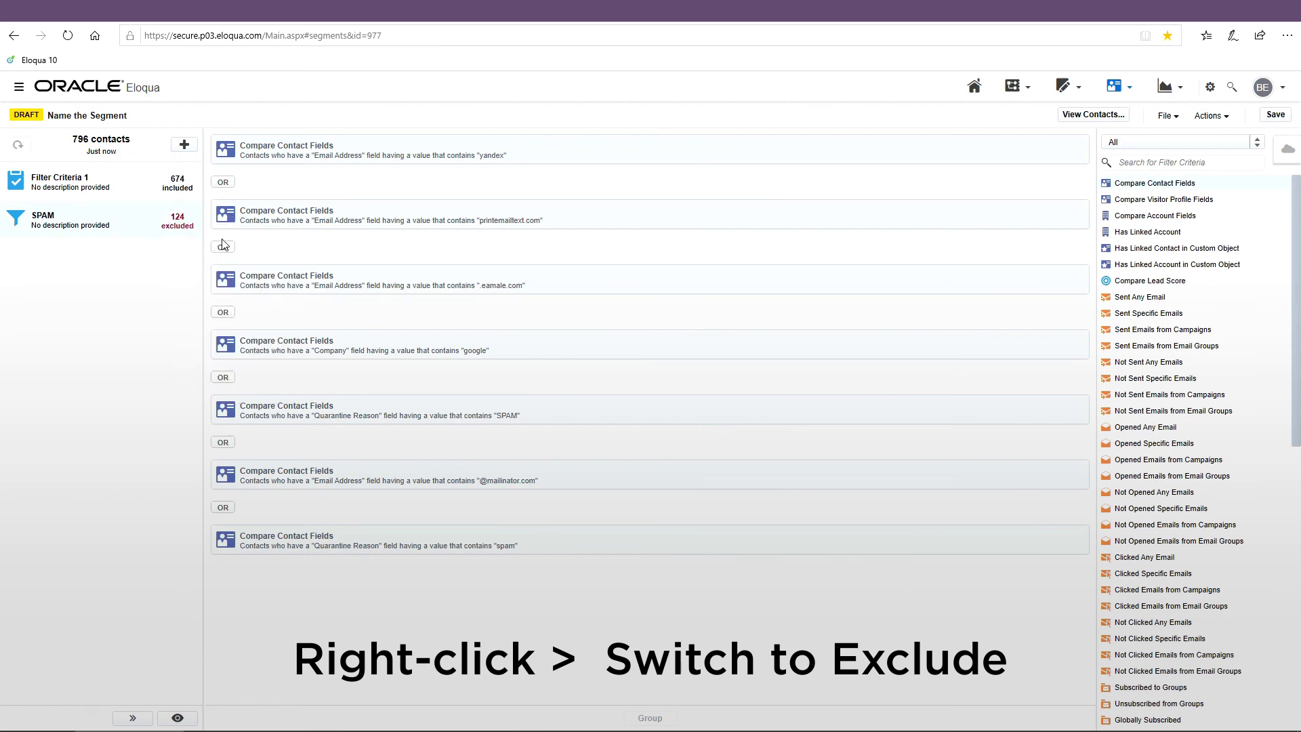
left_click(1282, 119)
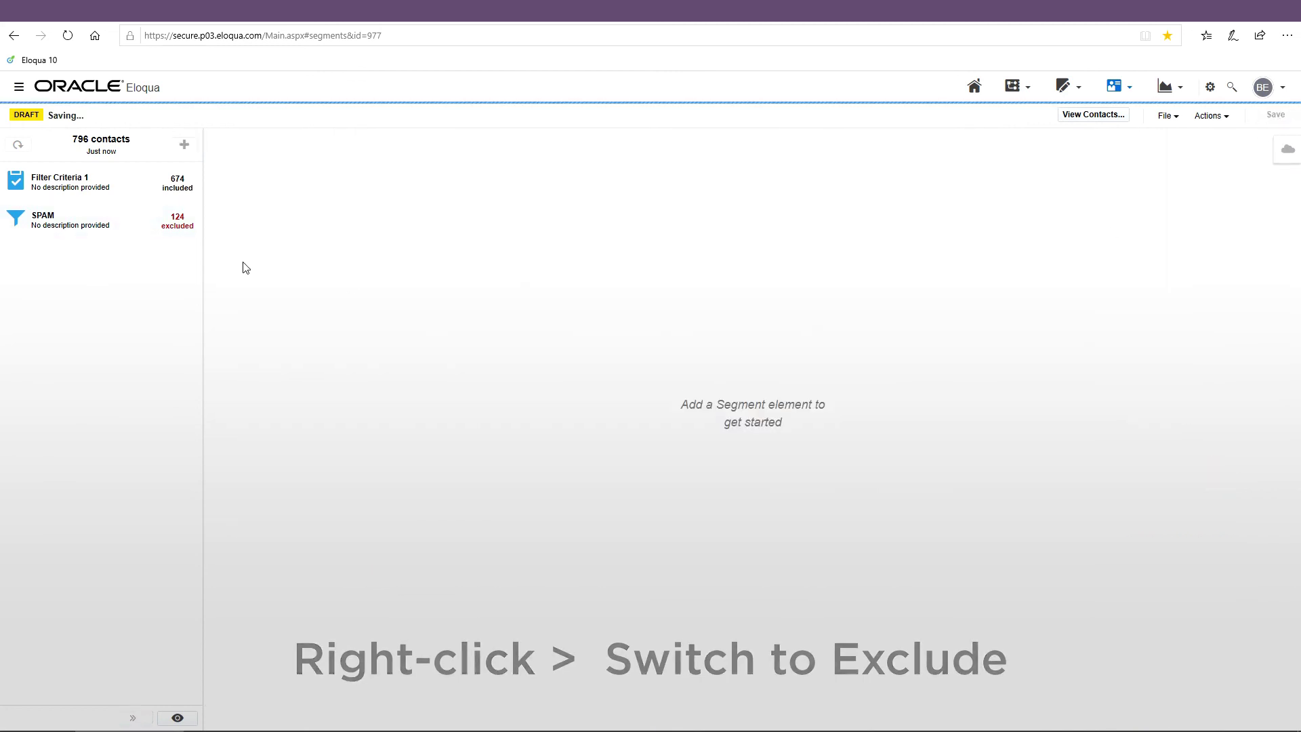
left_click(189, 228)
left_click(181, 191)
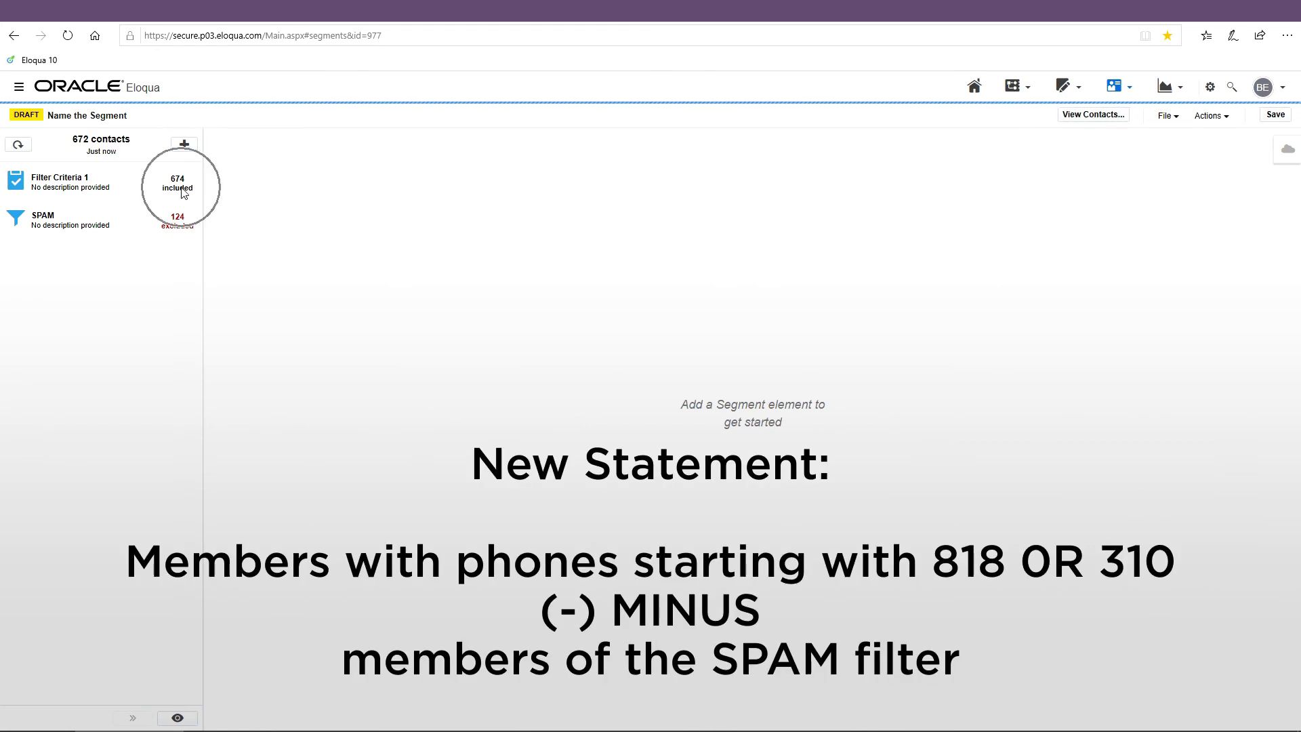